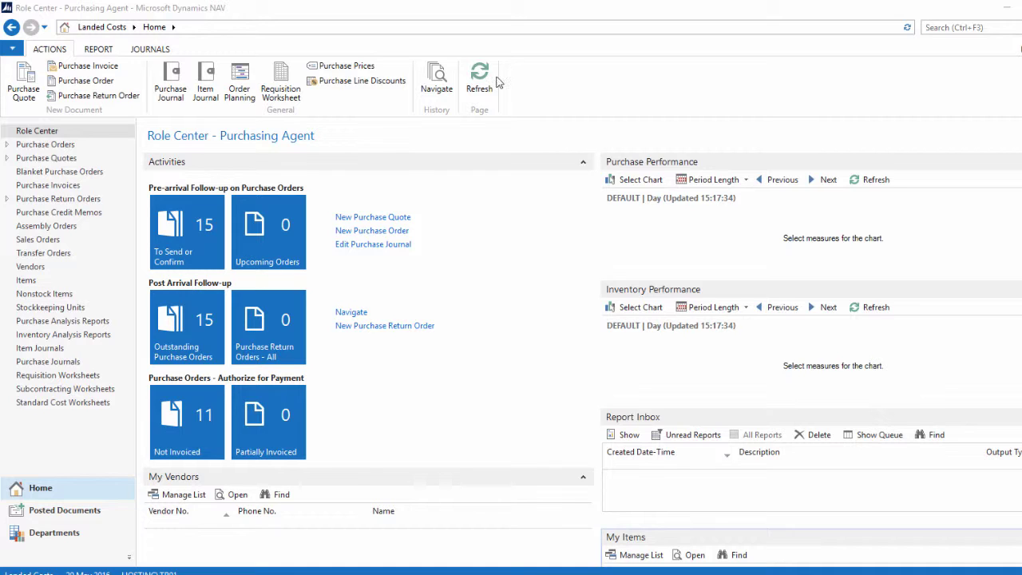
Step: Create a new purchase order for vendor 10000, London Postmaster
left_click(48, 145)
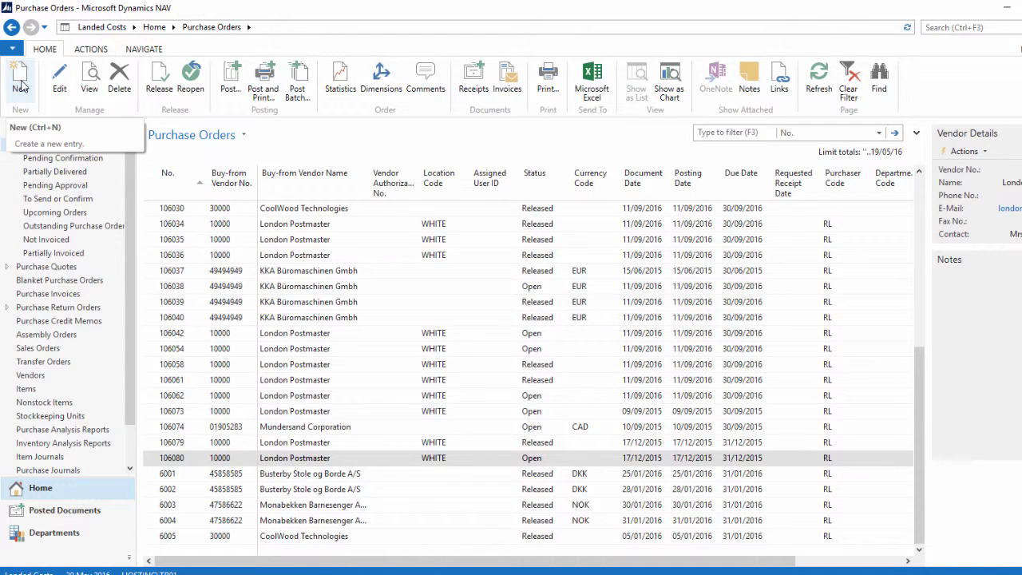
left_click(22, 83)
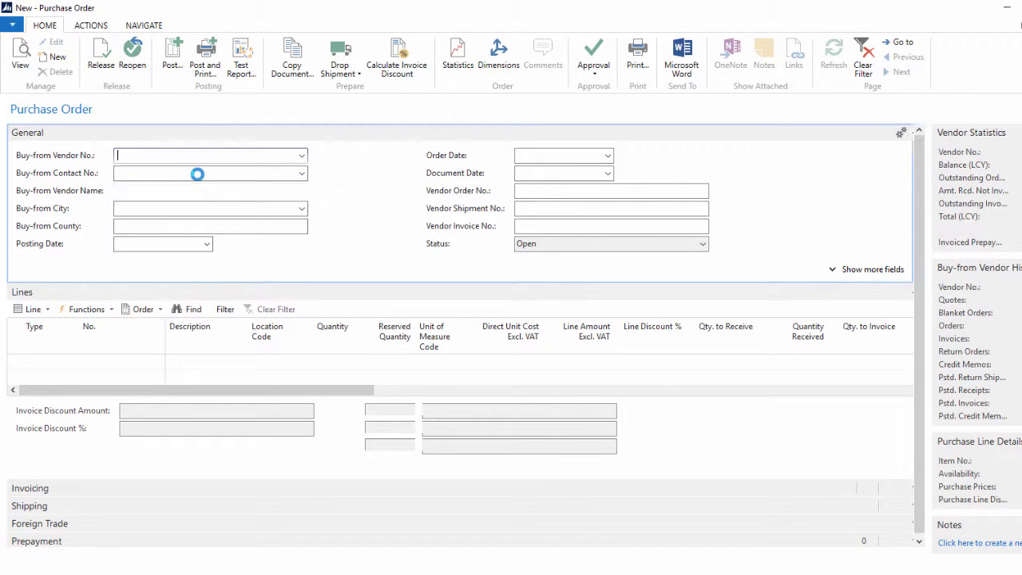
type("1000")
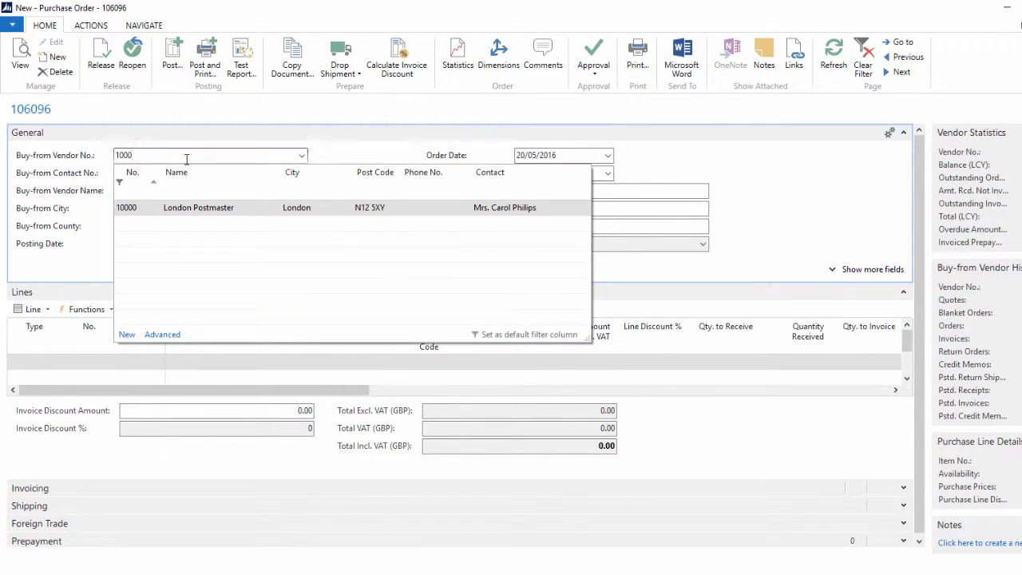
left_click(136, 209)
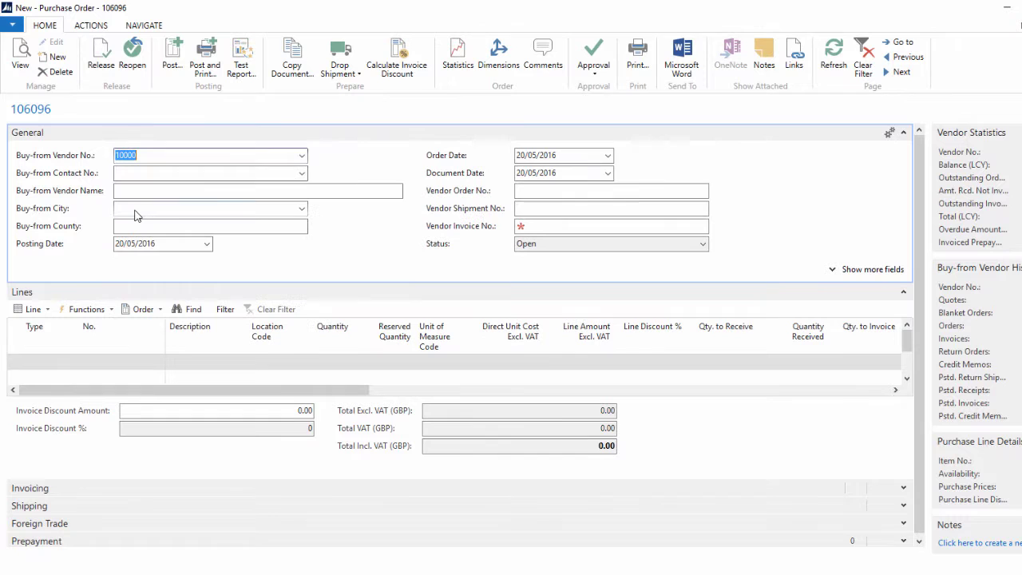
key("Tab")
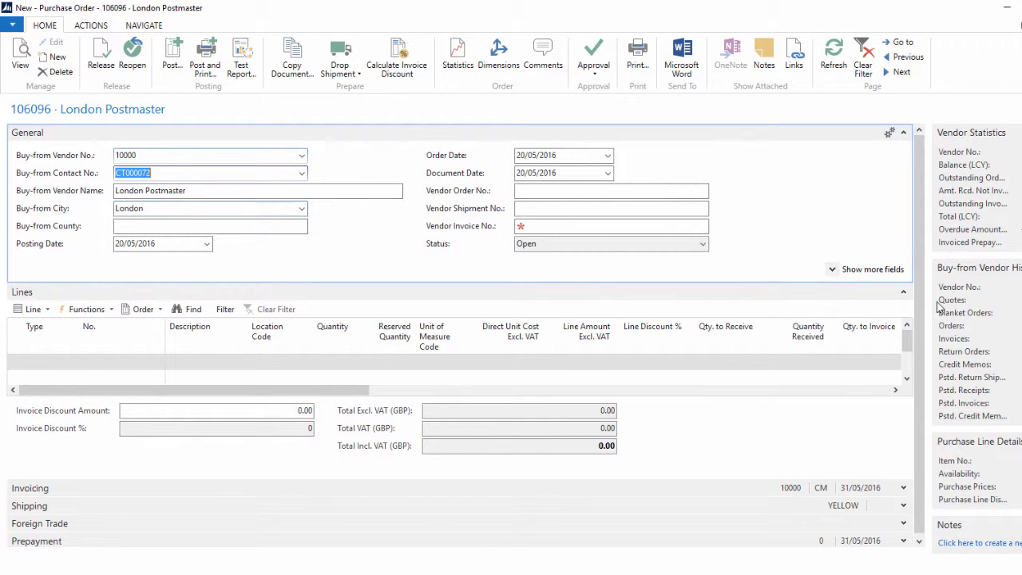
scroll(920, 359, "down", 1)
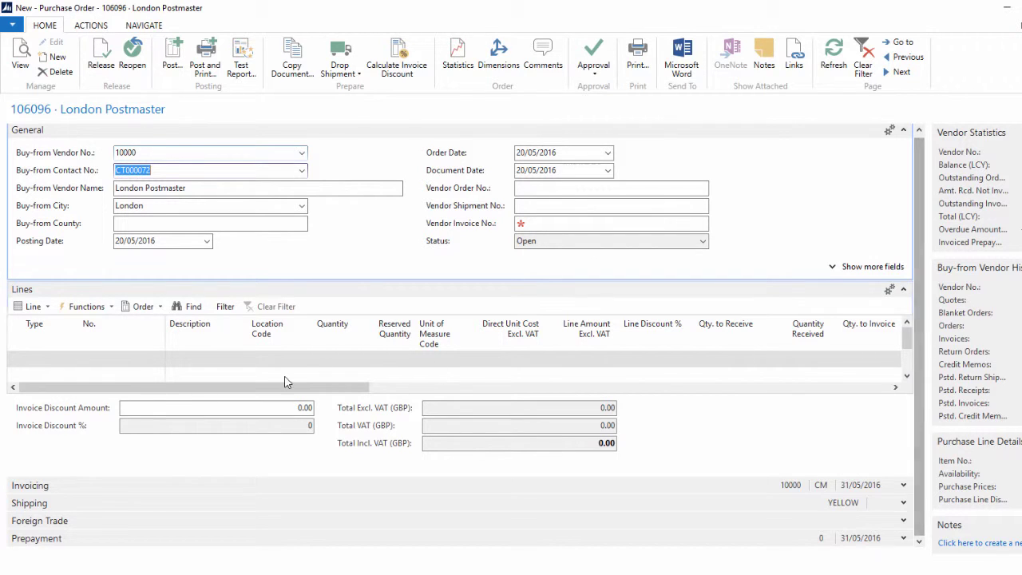
Step: Add an Item line for PBO_1234 at location YELLOW with quantity 10
left_click(56, 363)
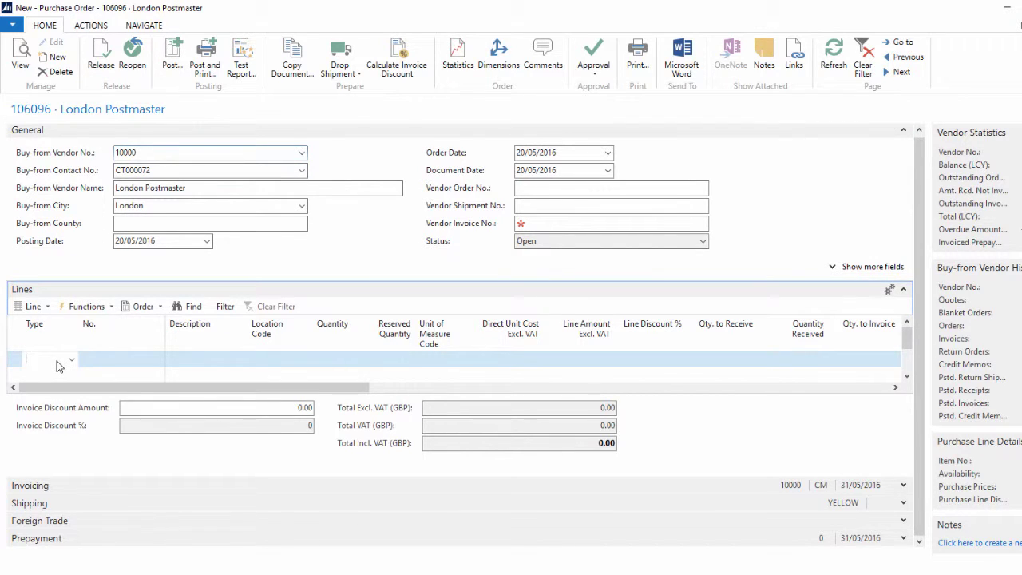
type("it")
key("Tab")
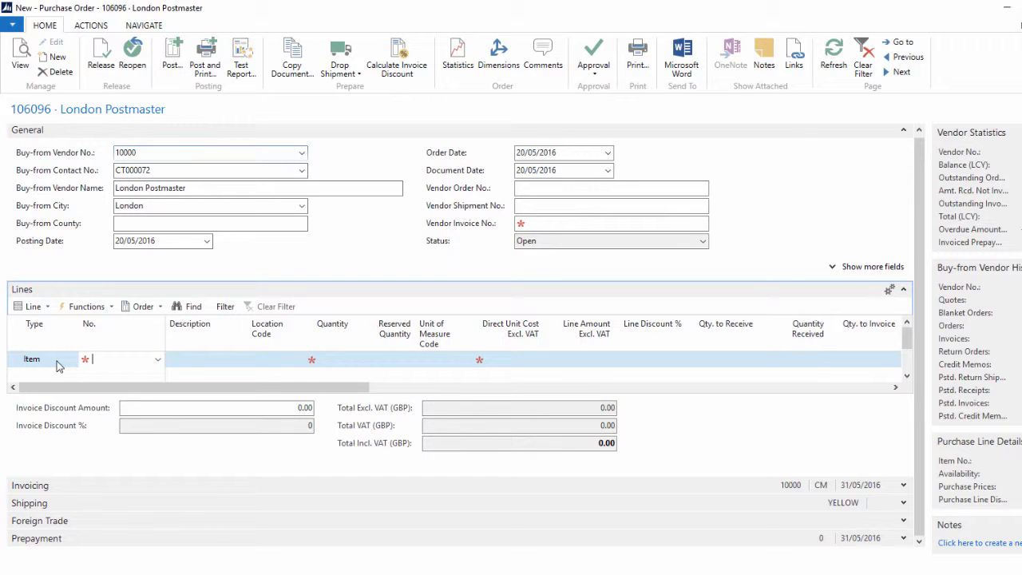
type("pbo")
left_click(107, 411)
key("Tab")
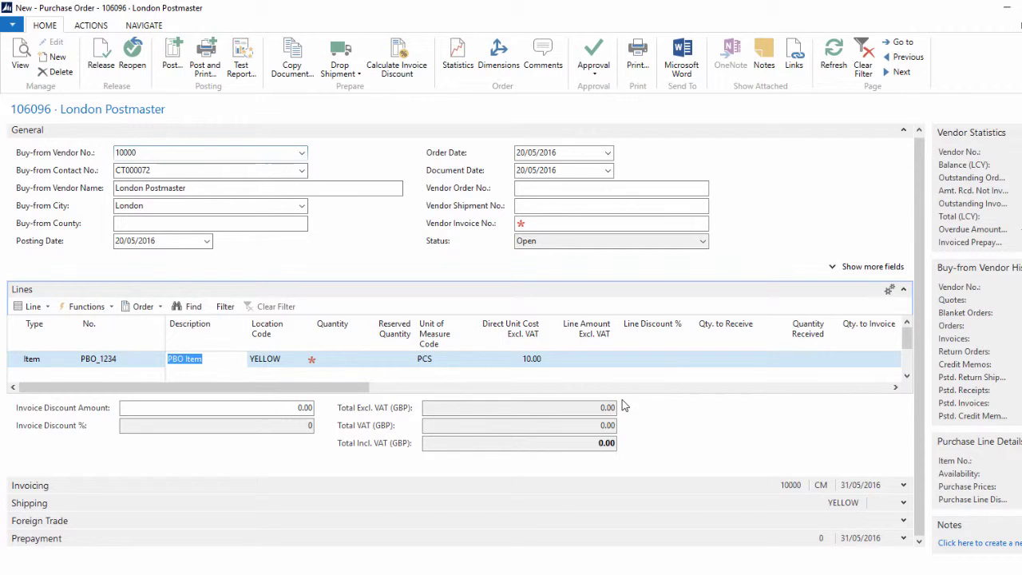
key("Tab")
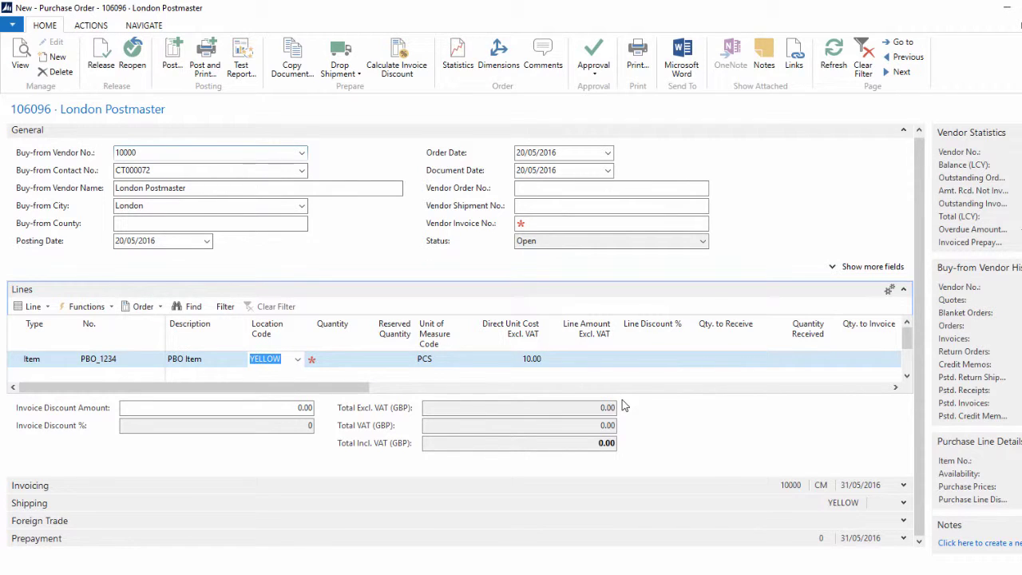
key("Tab")
type("1")
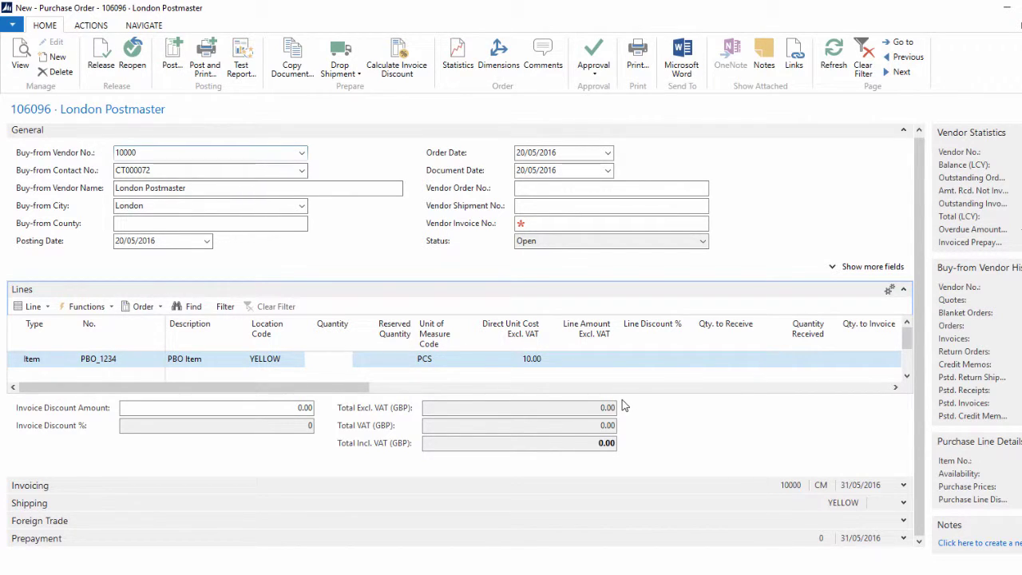
type("0")
key("Tab")
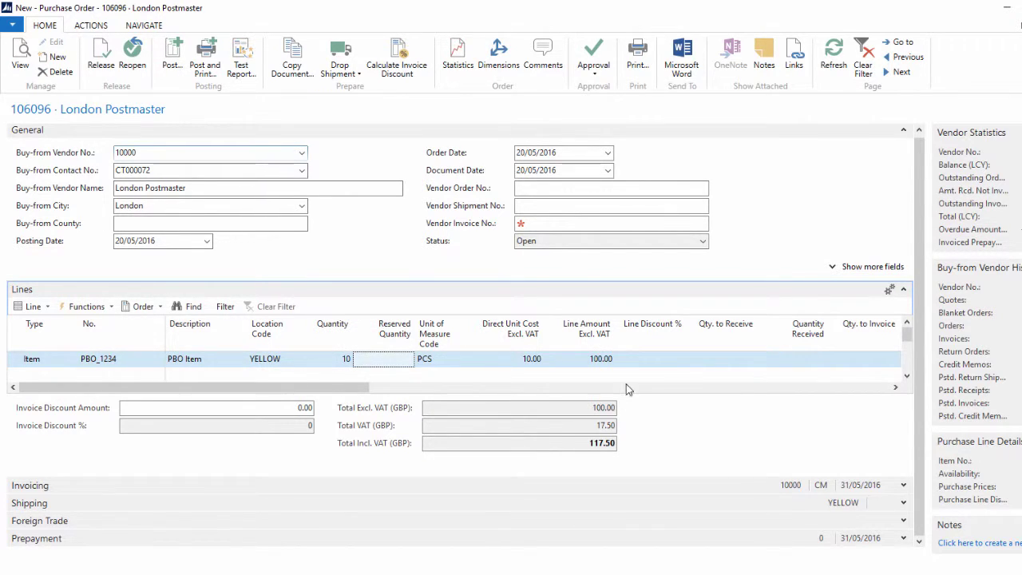
left_click(33, 314)
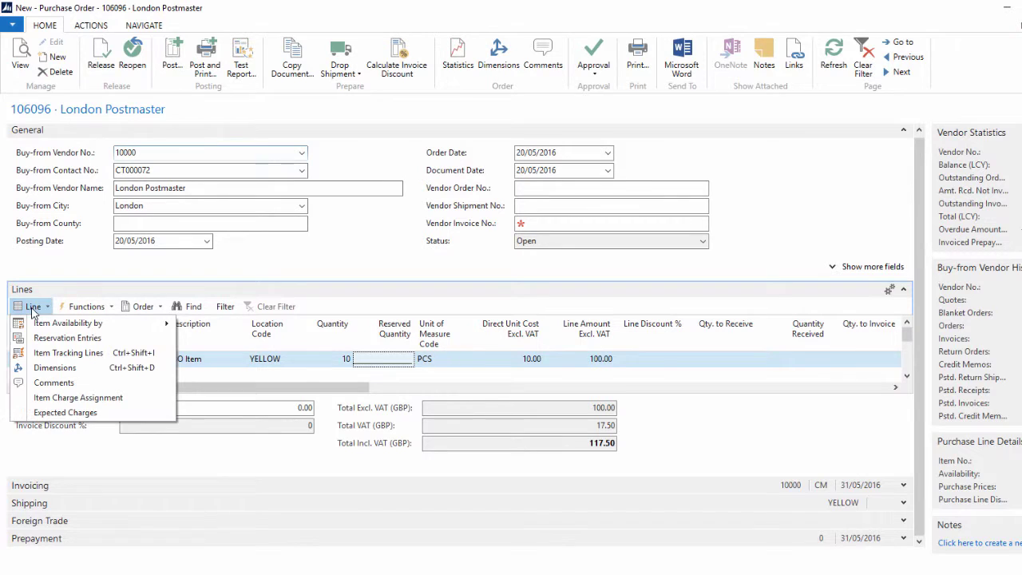
left_click(95, 418)
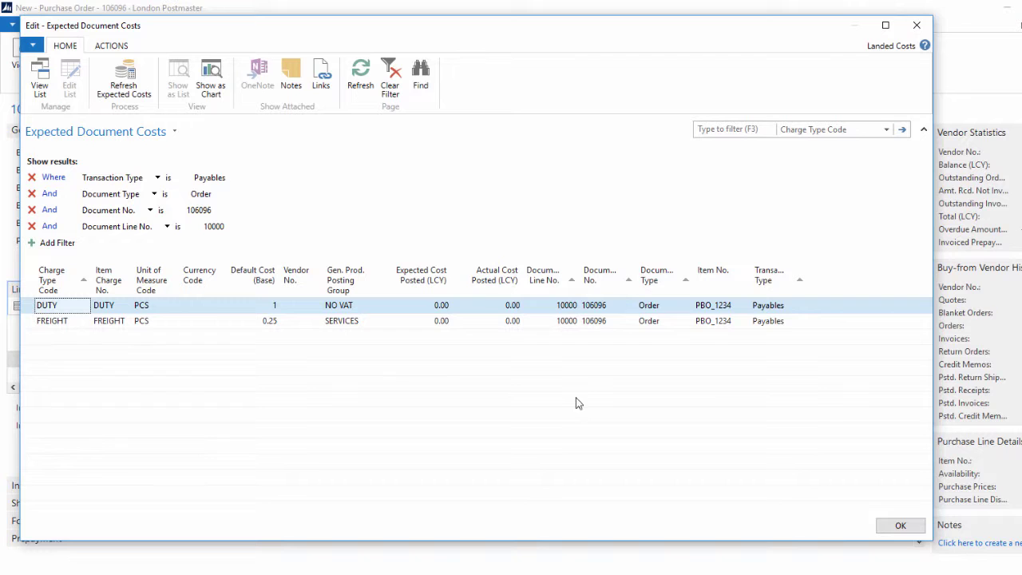
left_click(900, 527)
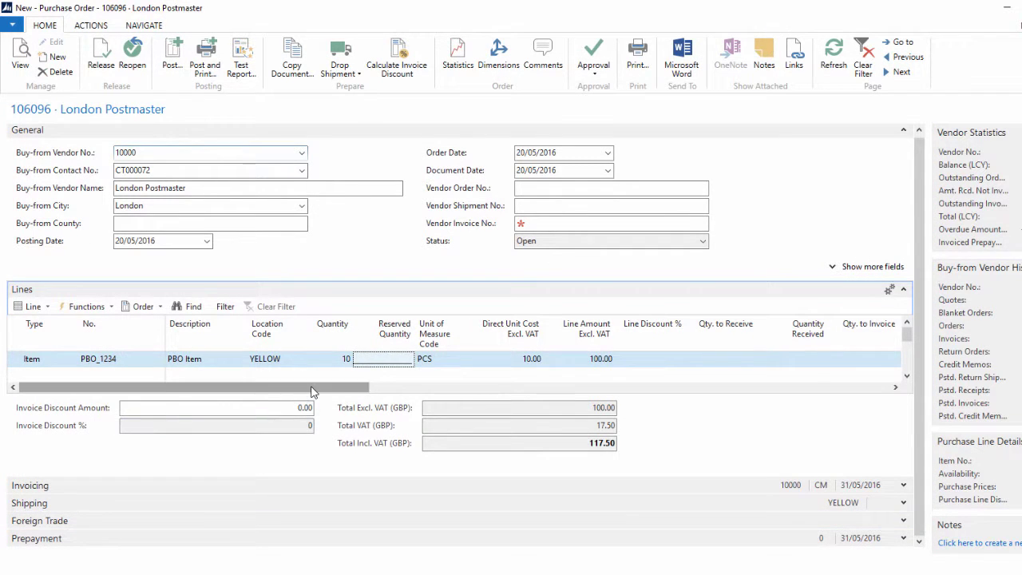
Step: Enter container number 123456T on the PBO_1234 order line
left_click_drag(315, 390, 869, 361)
left_click(863, 365)
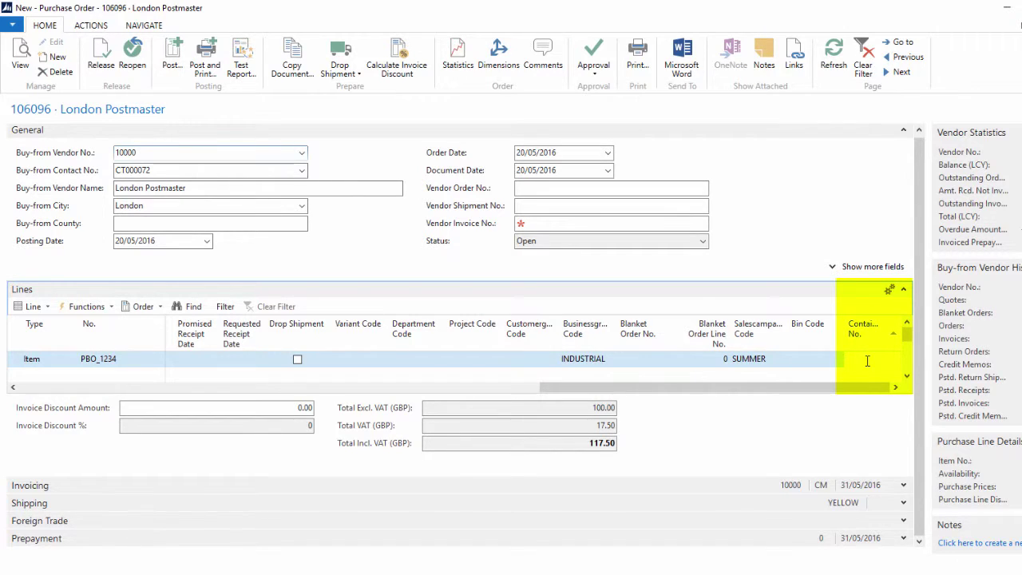
type("345ET")
key("Return")
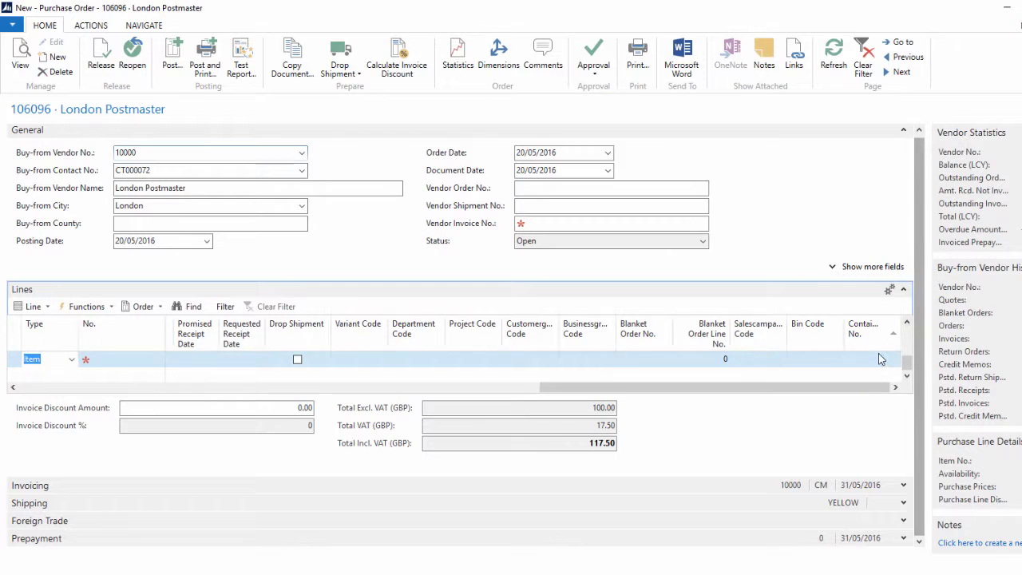
left_click(896, 360)
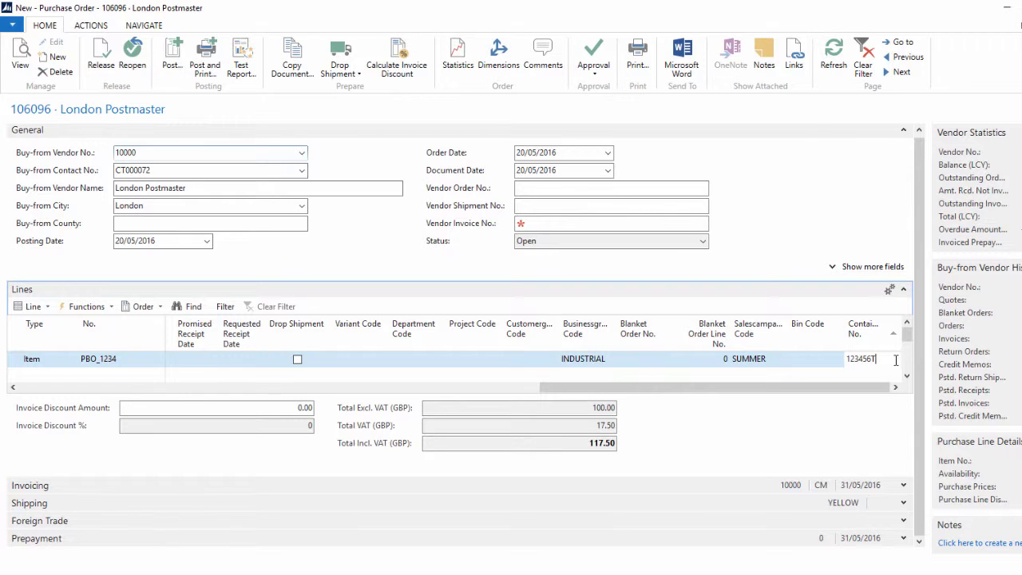
Step: Set Vendor Order No. 12345, release order 106096, and create its warehouse receipt
left_click(543, 190)
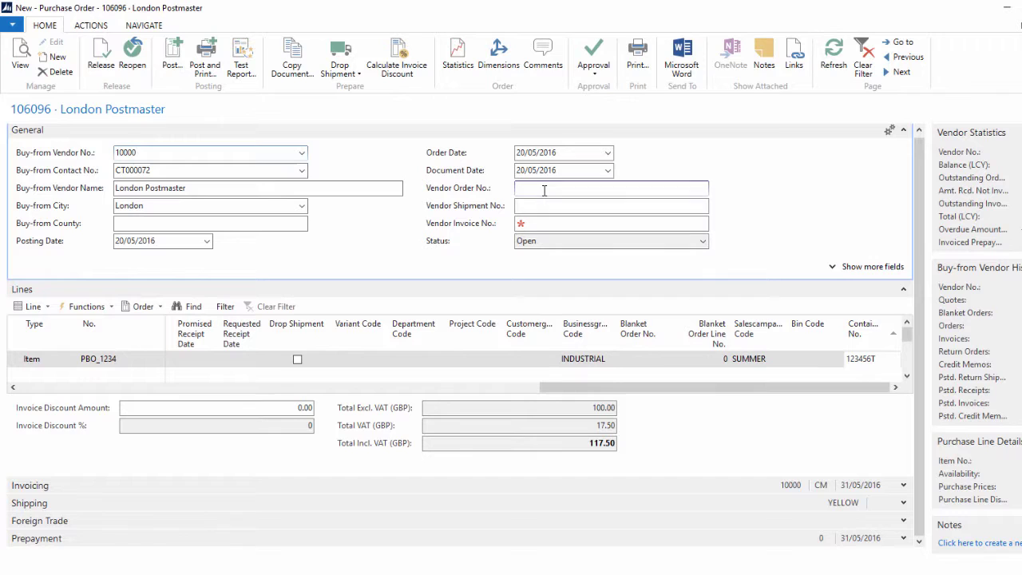
type("12345")
left_click(99, 55)
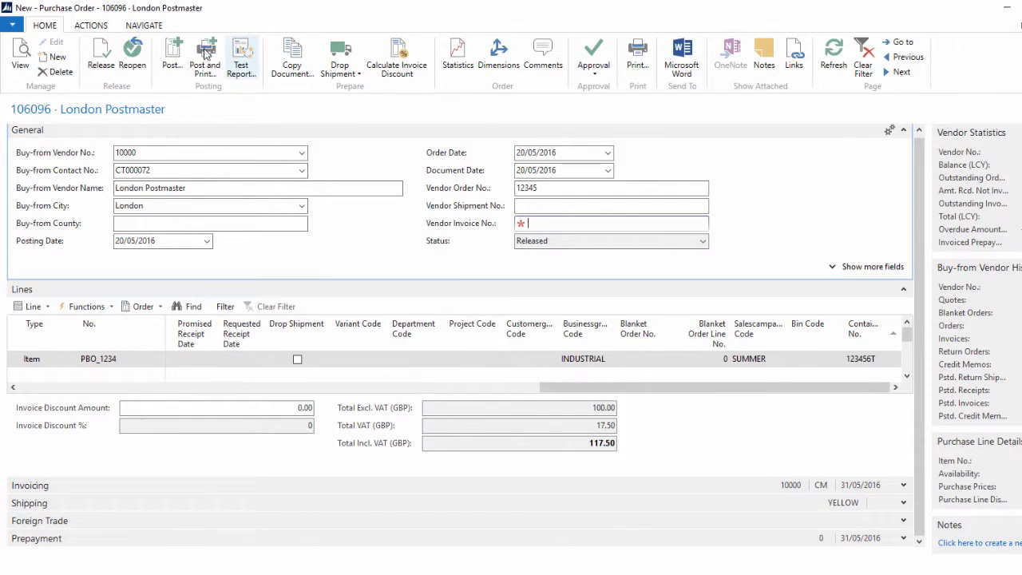
left_click(92, 25)
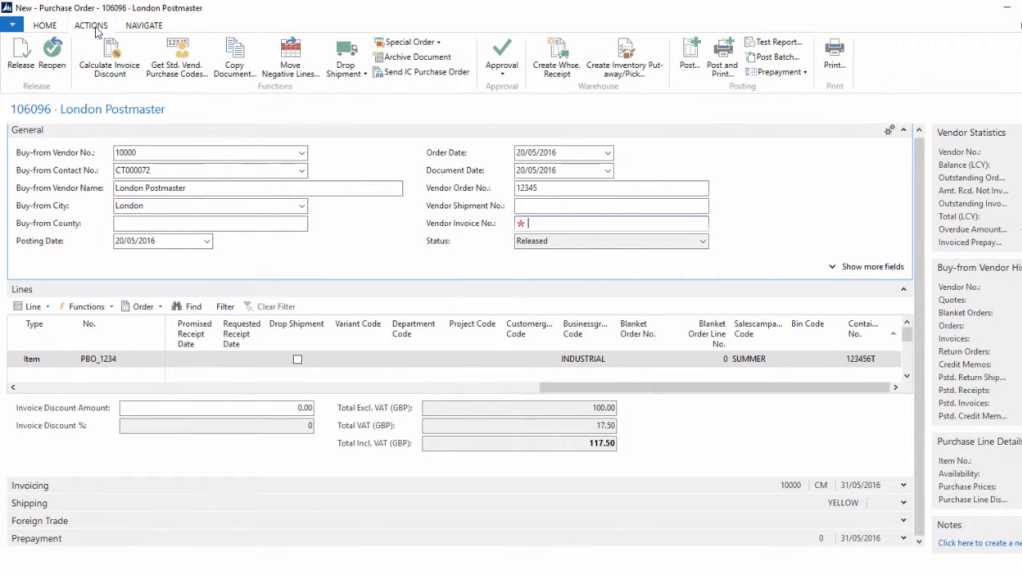
left_click(572, 67)
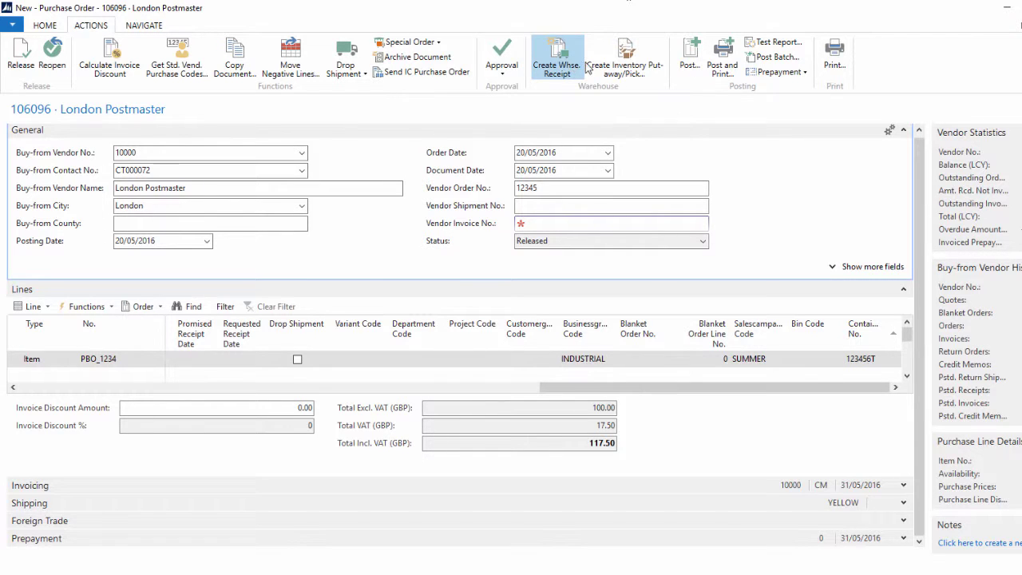
Step: Fill in vendor shipment number 12345 and the assigned user on the warehouse receipt
left_click(617, 314)
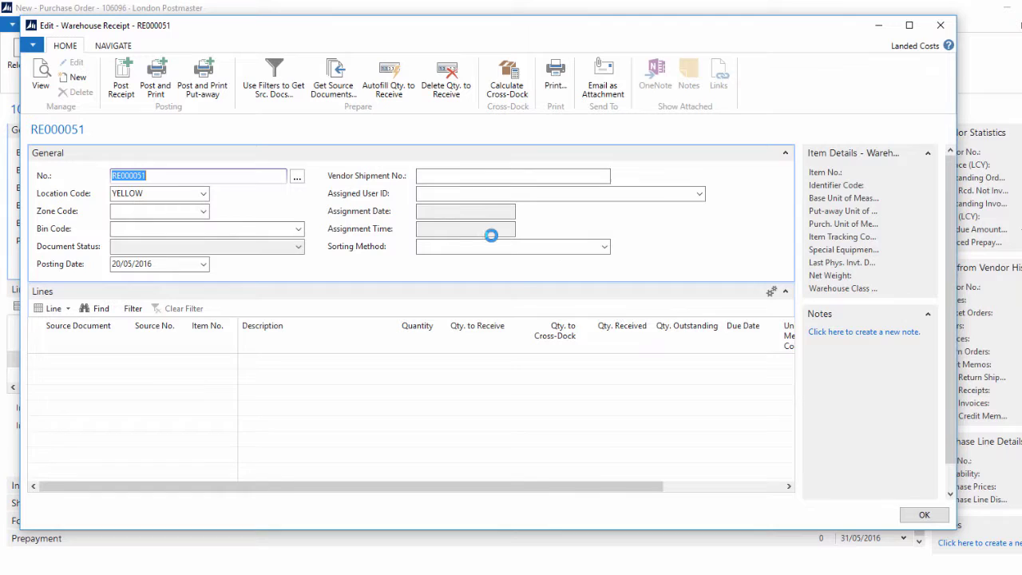
left_click(433, 196)
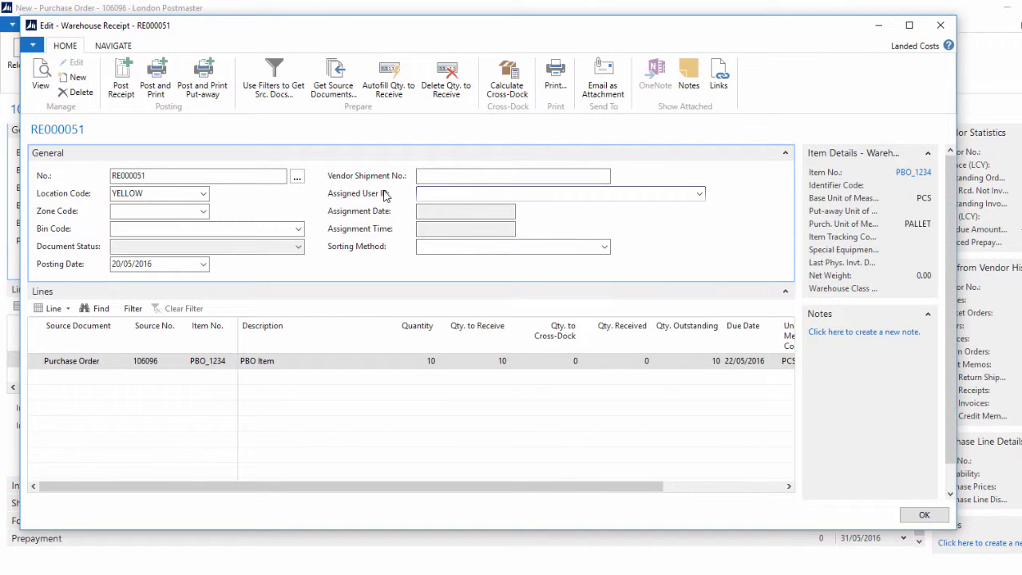
left_click(435, 176)
type("1234")
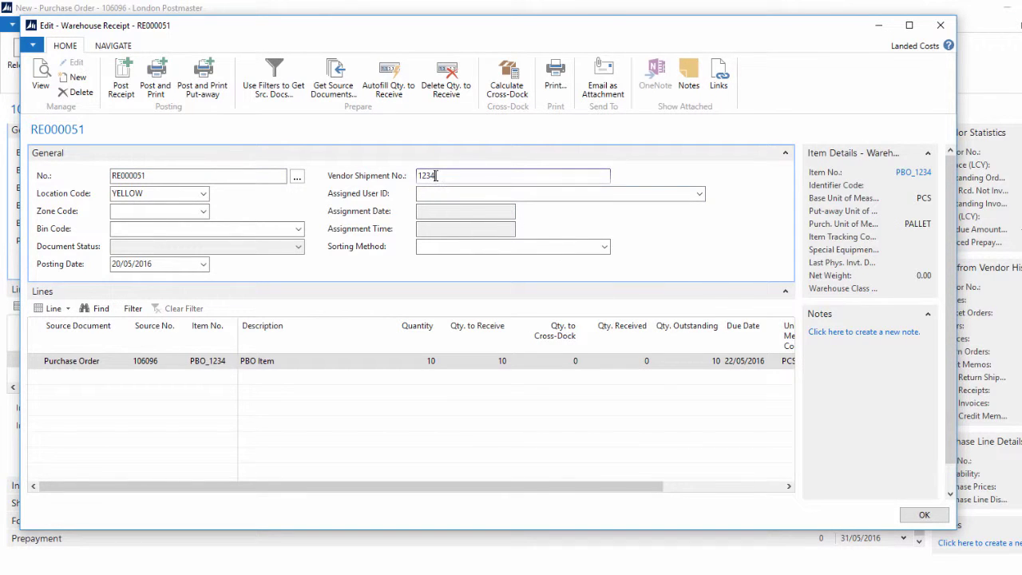
type("5")
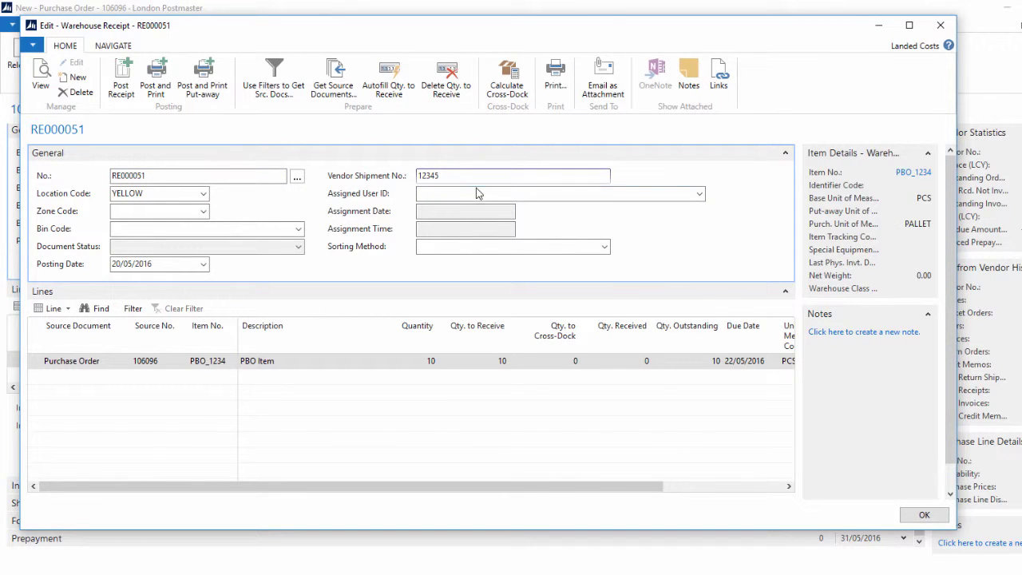
left_click(555, 195)
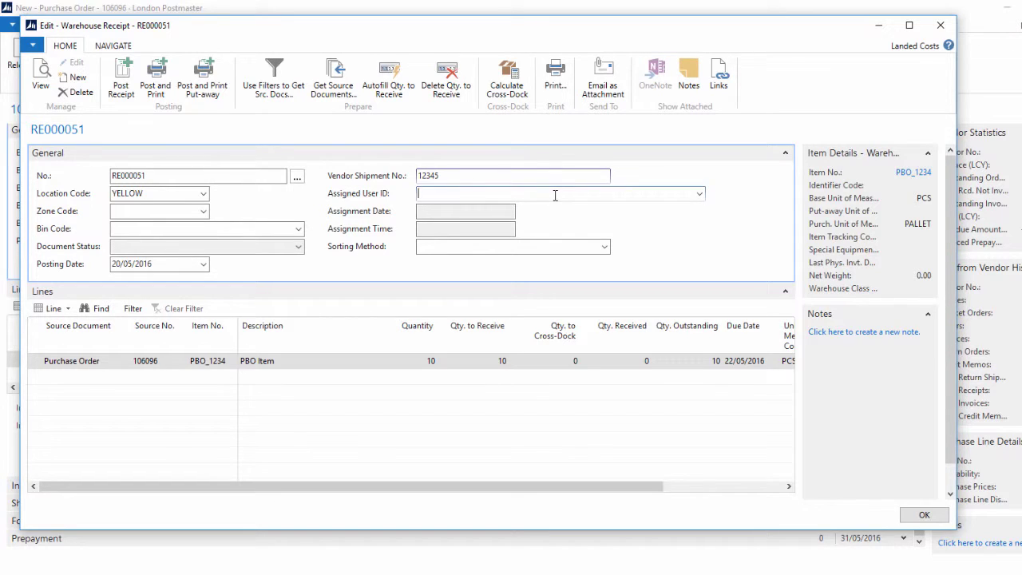
left_click(700, 193)
left_click(448, 223)
key("Tab")
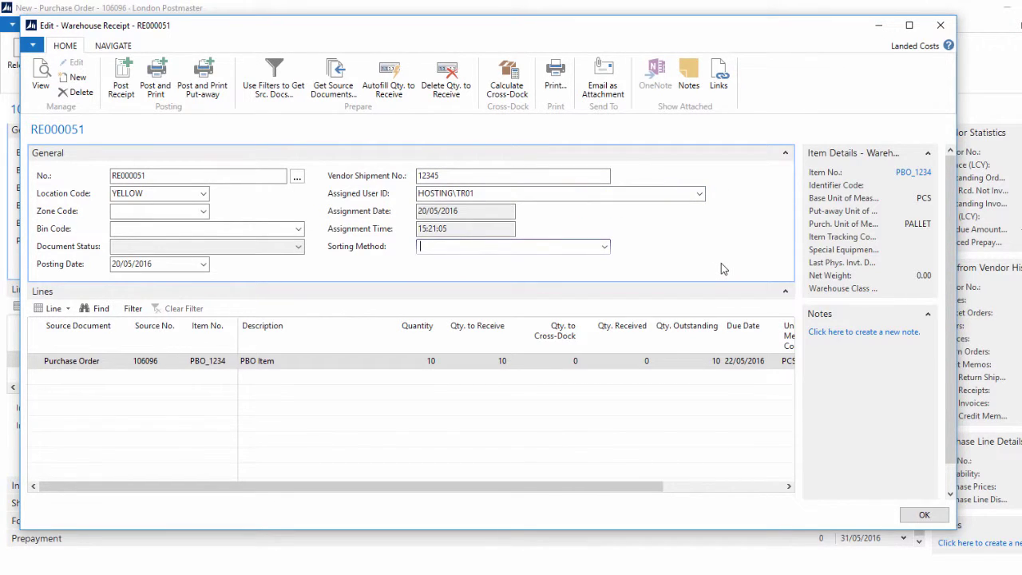
key("Tab")
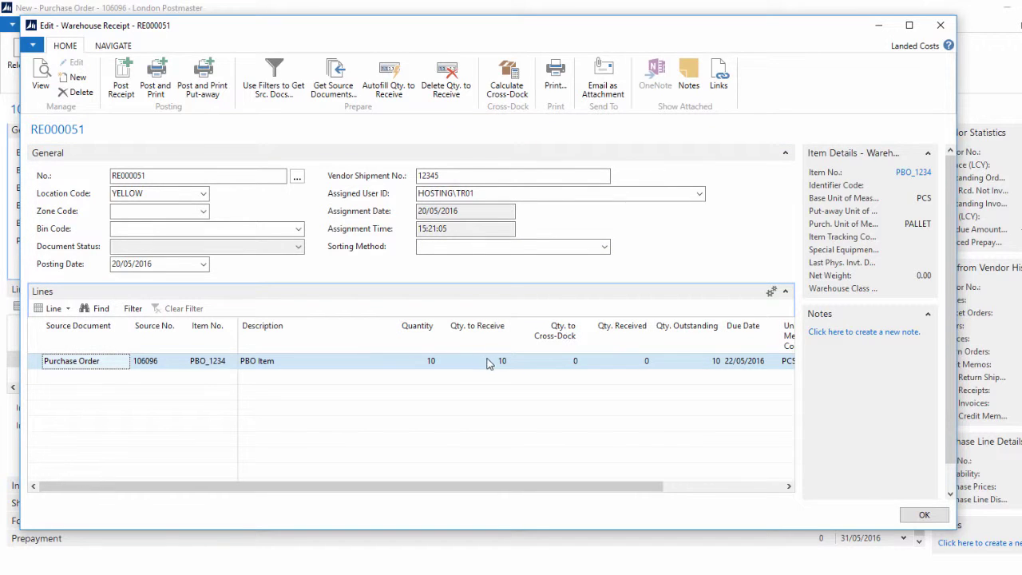
Step: Post warehouse receipt RE000051, receiving the 10 units
left_click(120, 85)
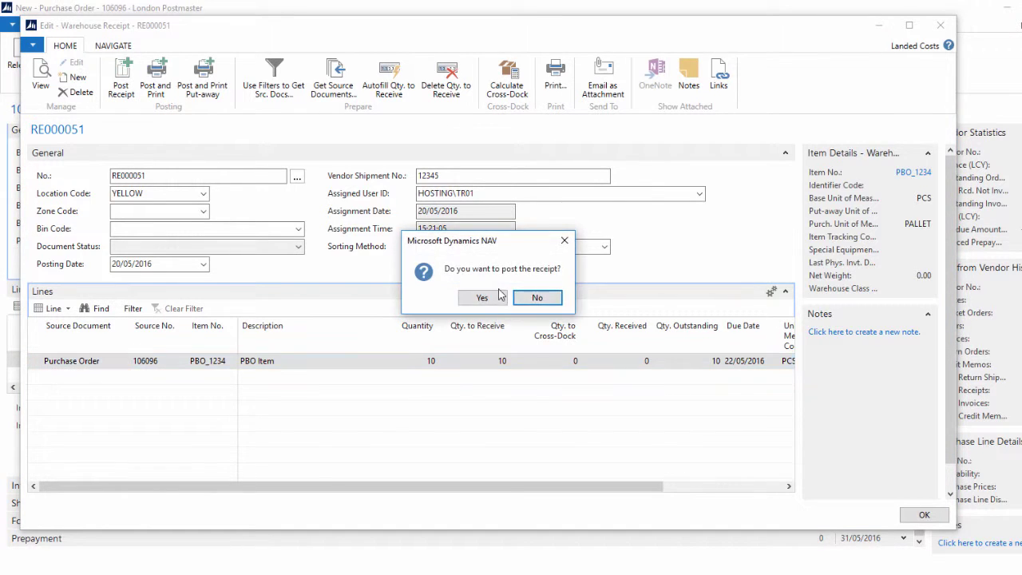
left_click(483, 298)
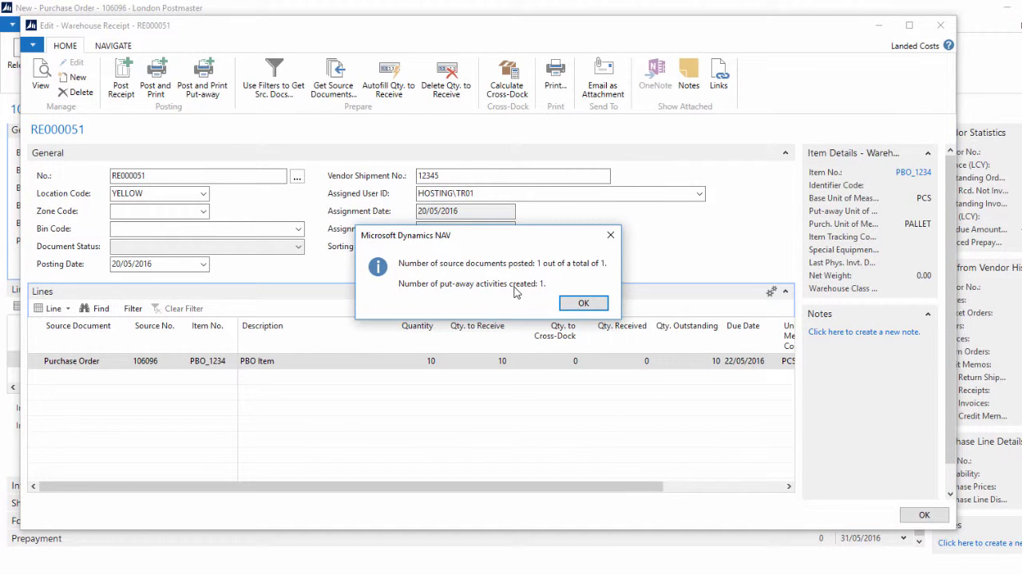
left_click(585, 301)
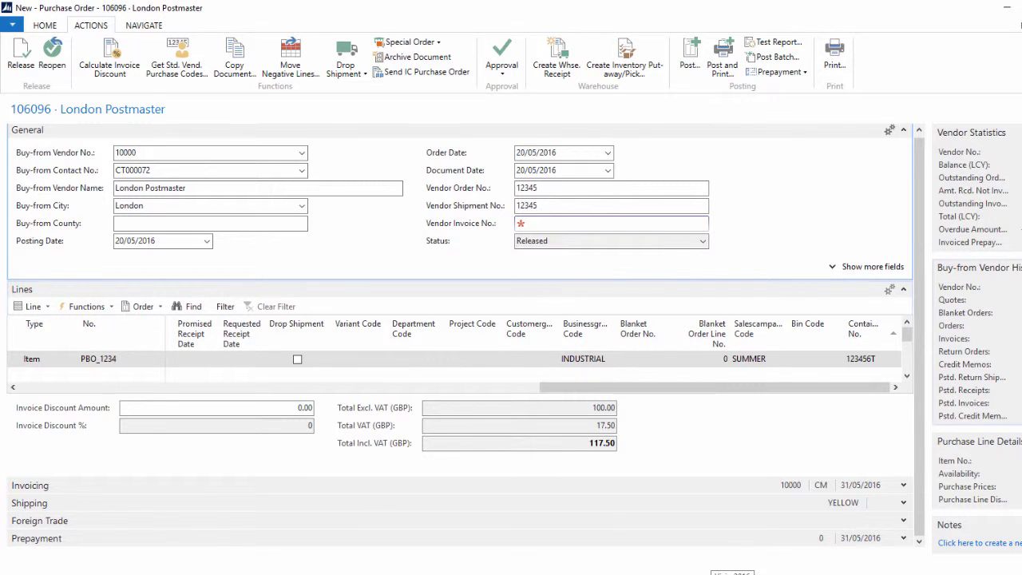
key("shift+F7")
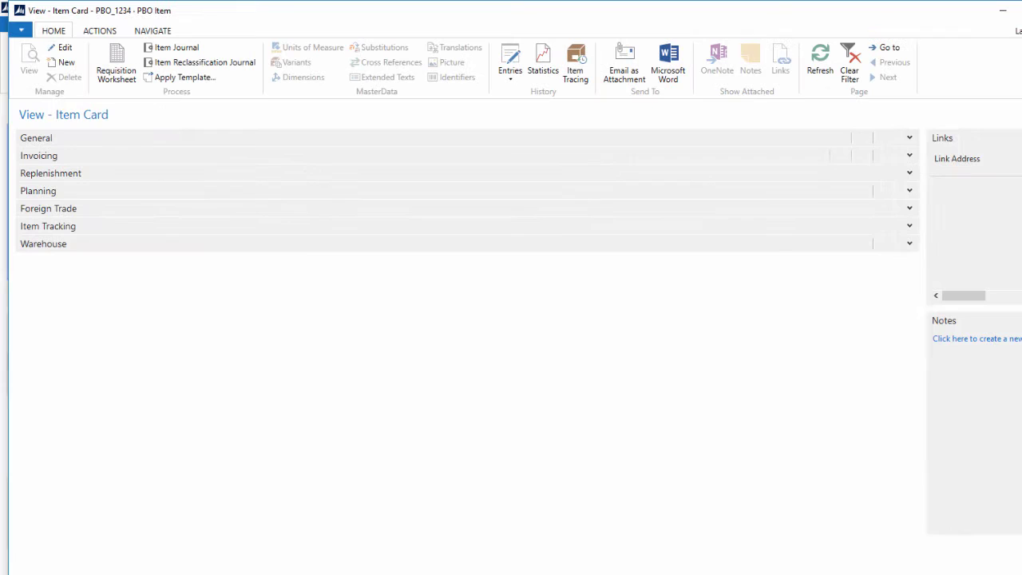
left_click(911, 139)
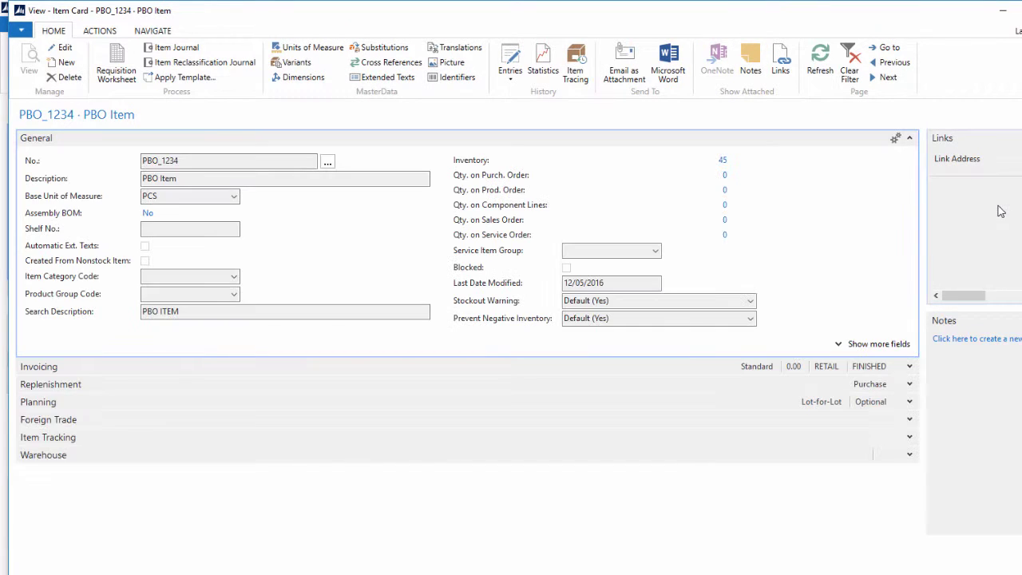
left_click(723, 162)
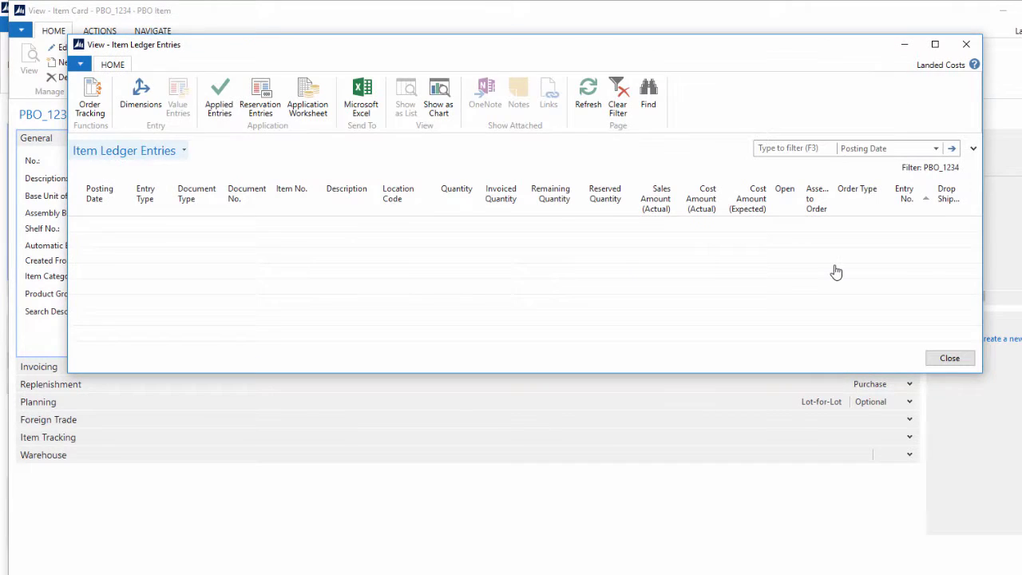
left_click_drag(456, 372, 437, 481)
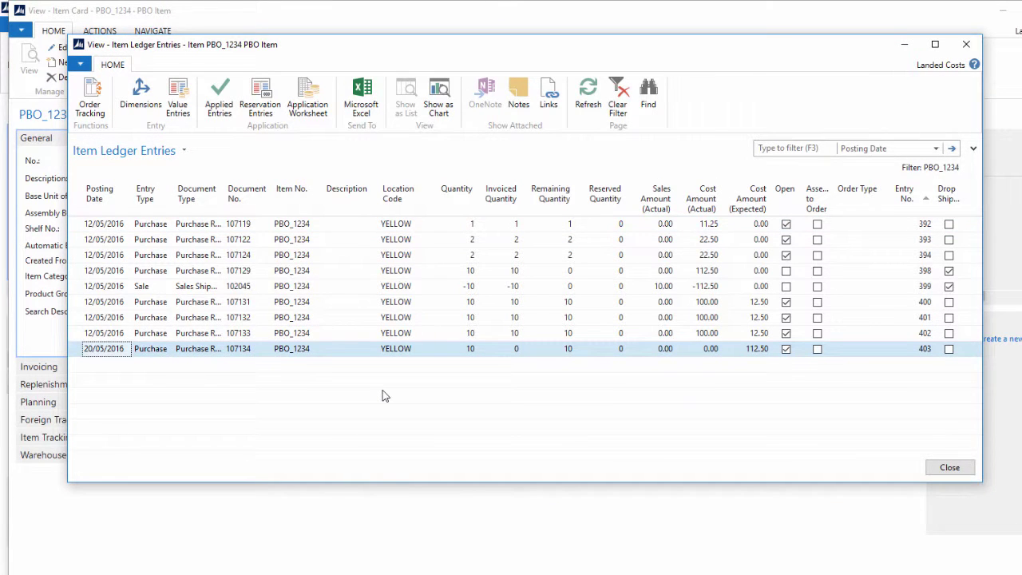
left_click(178, 107)
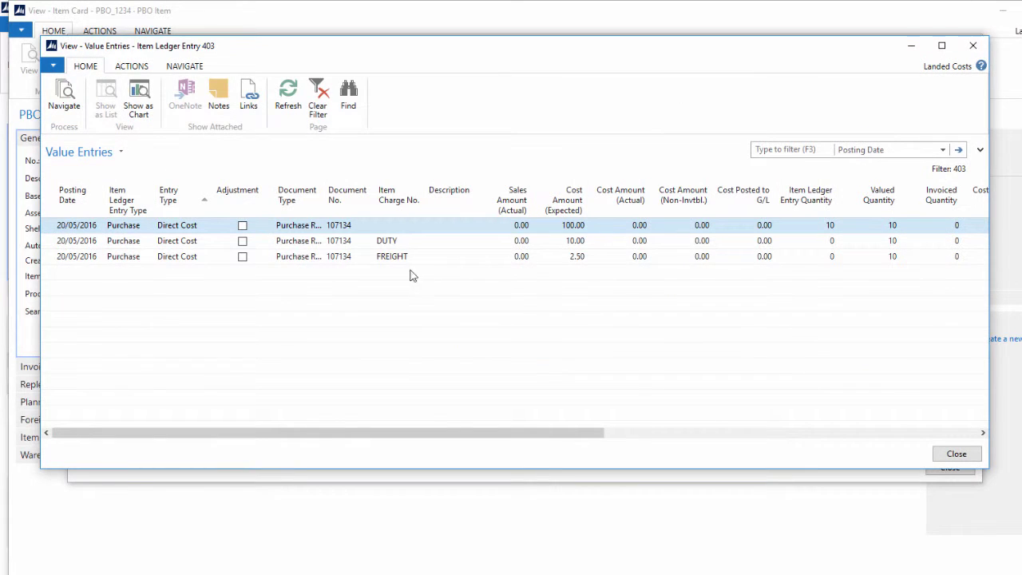
left_click_drag(47, 234, 53, 257)
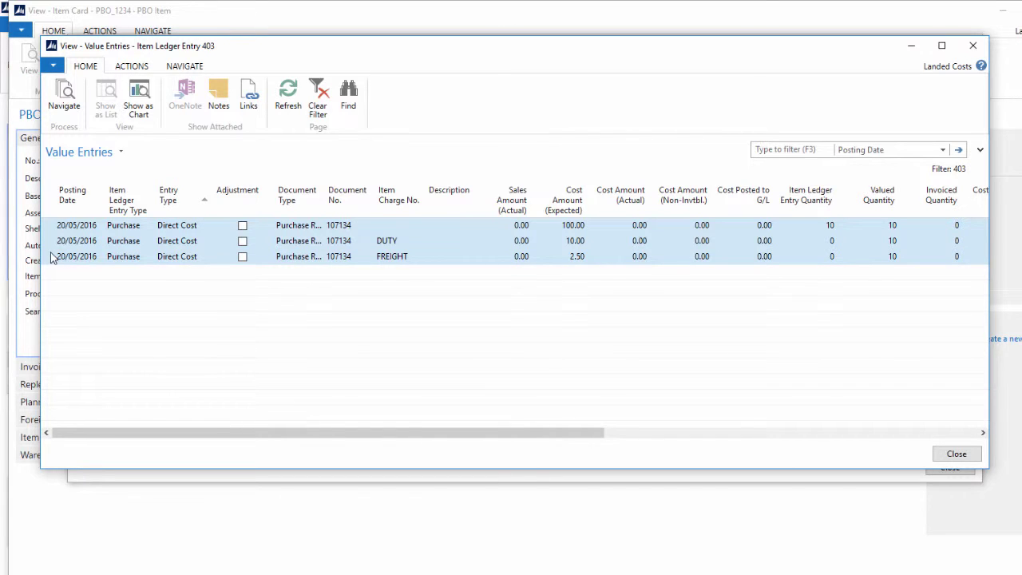
left_click(564, 227)
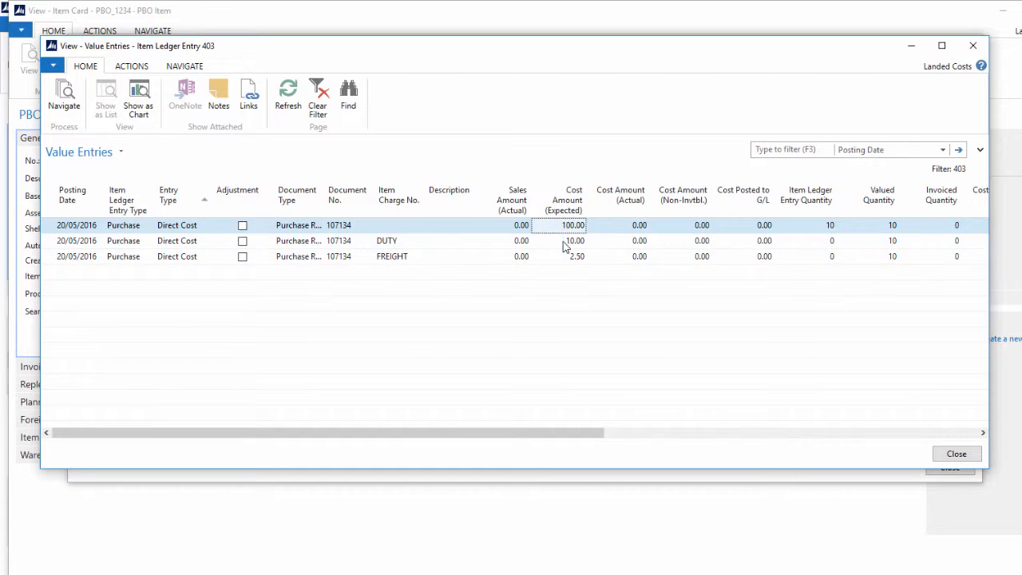
left_click(563, 241)
left_click(564, 256)
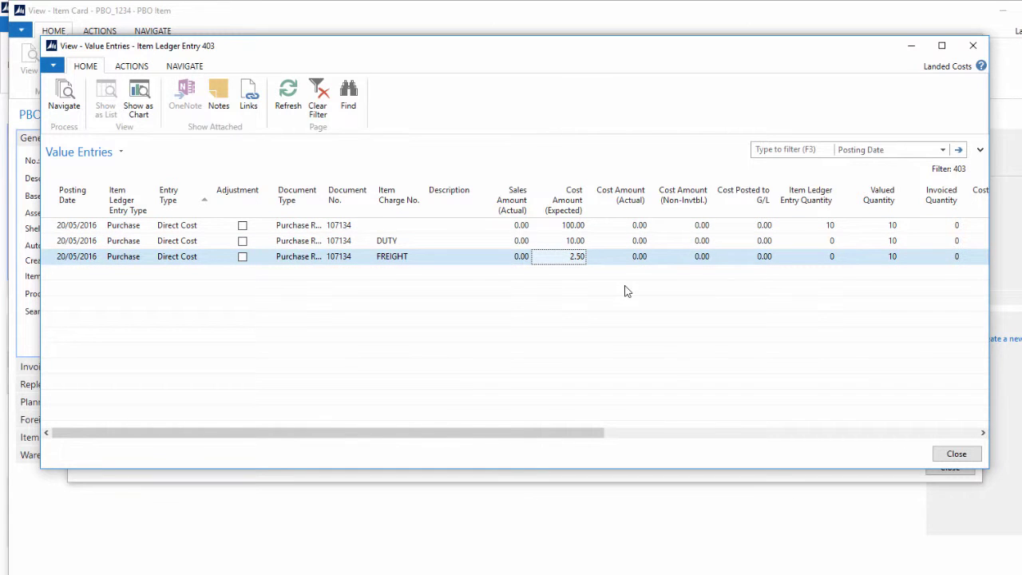
key("Escape")
key("Escape")
key("Escape")
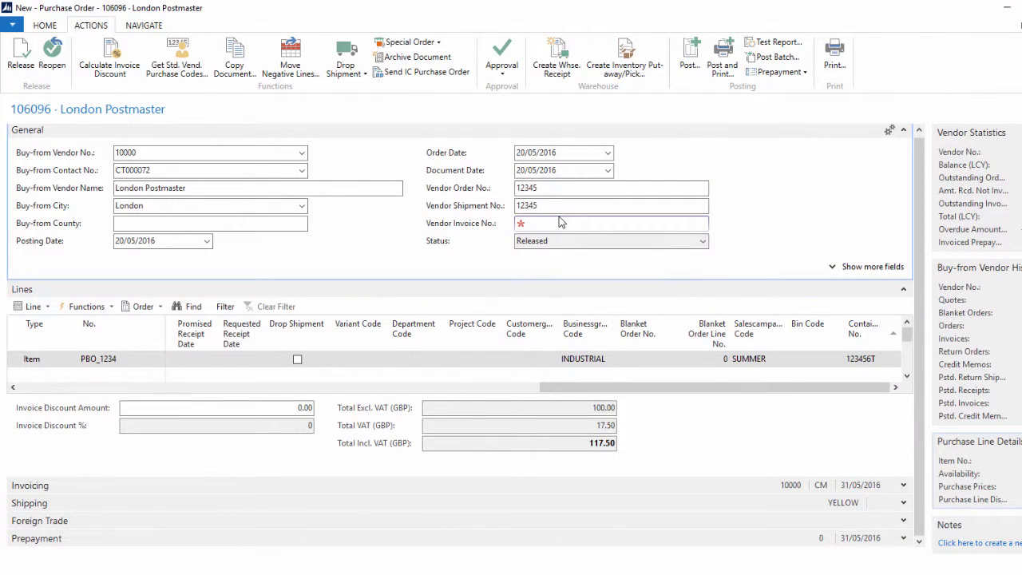
Step: Enter vendor invoice number 12343T and post order 106096 as Invoice only
left_click_drag(574, 386, 70, 398)
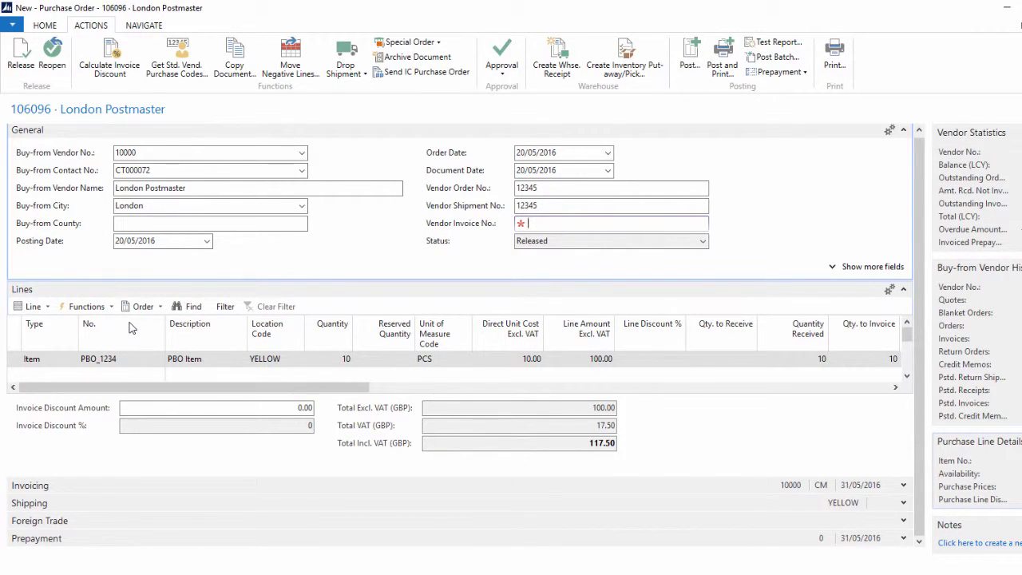
type("12343T")
key("Tab")
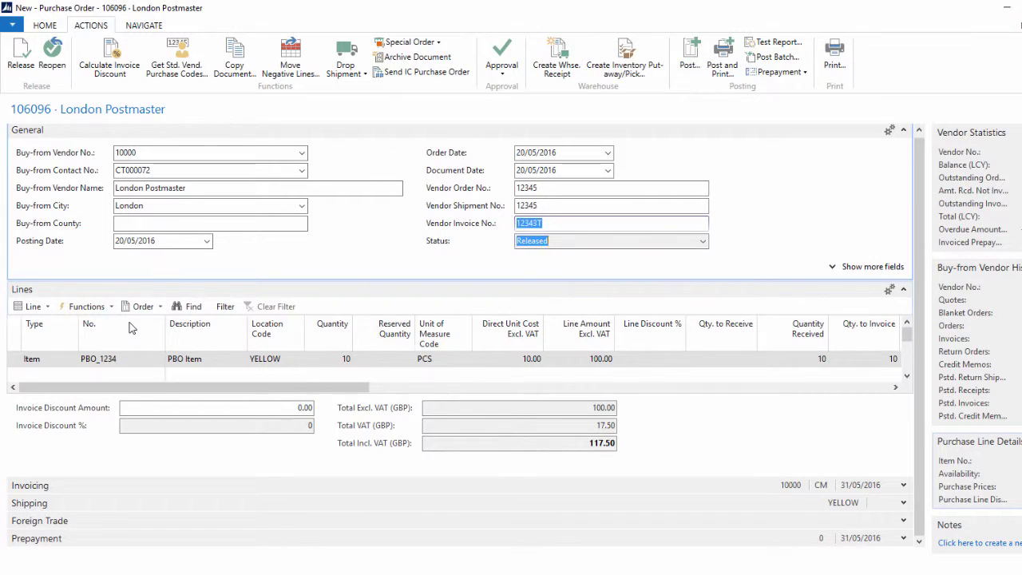
left_click(689, 56)
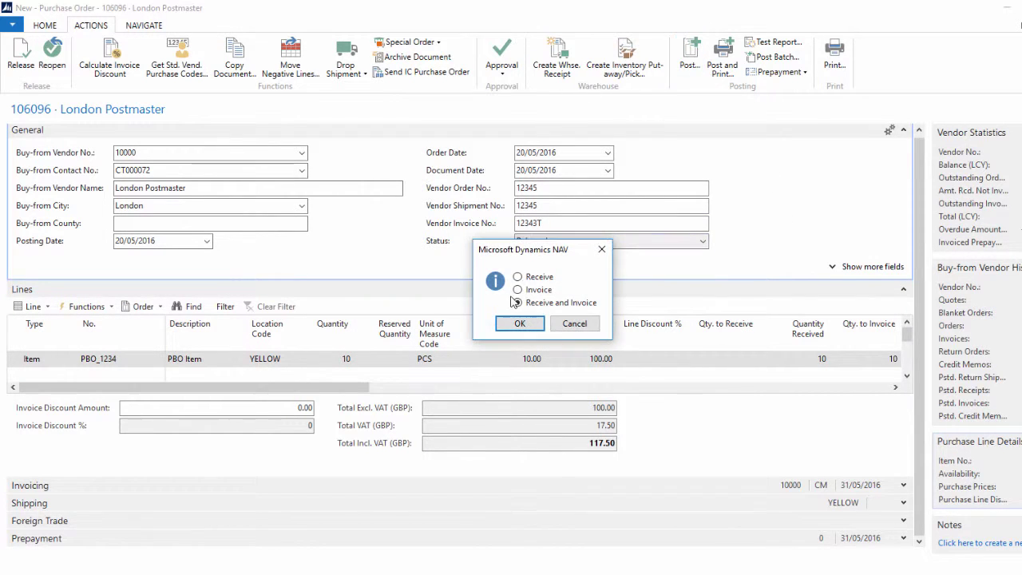
left_click(528, 290)
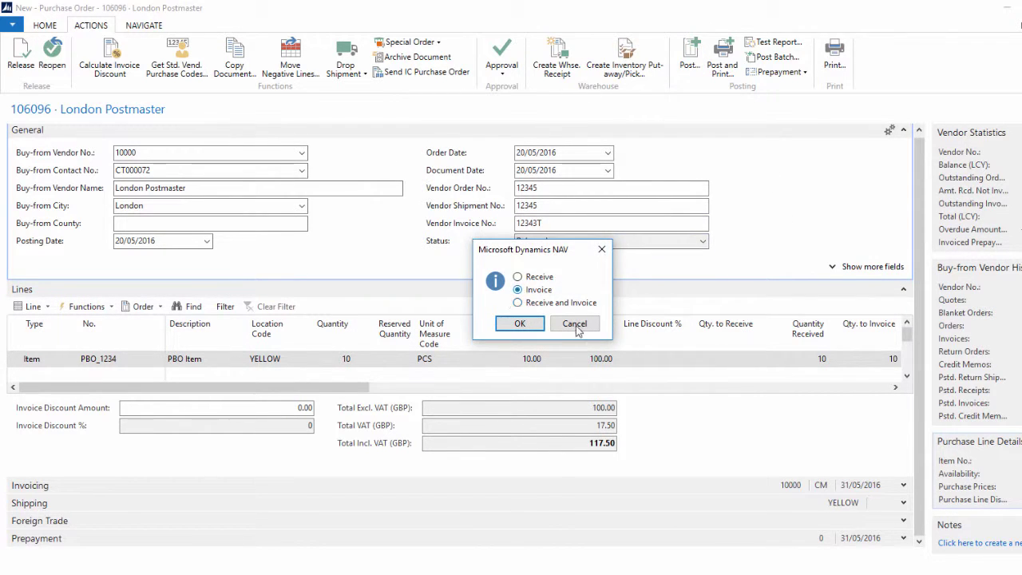
left_click(518, 324)
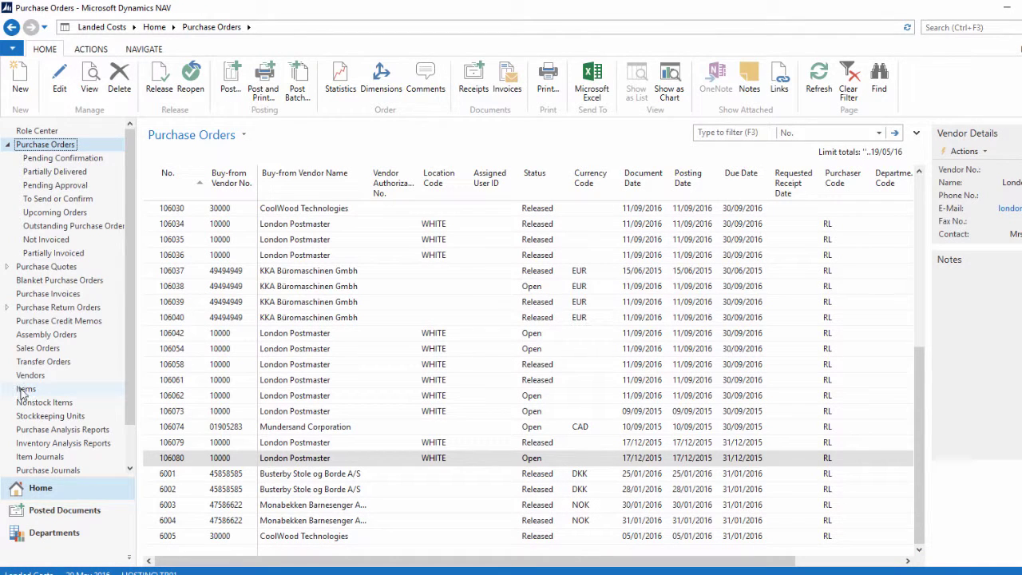
Step: Review PBO_1234's value entries for invoice 108116 with 100.00 actual cost, then close them
left_click(25, 389)
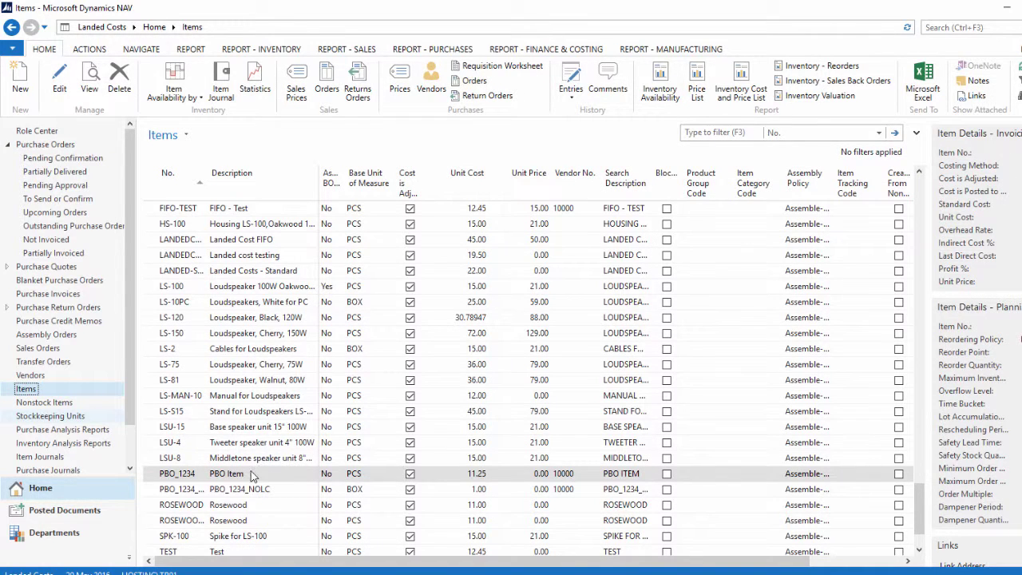
double_click(246, 478)
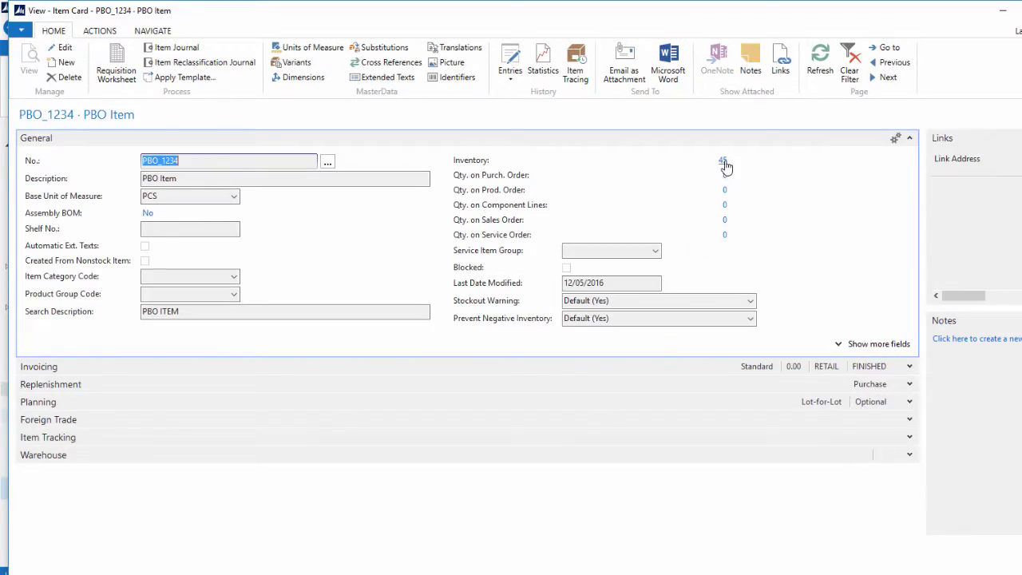
left_click(723, 156)
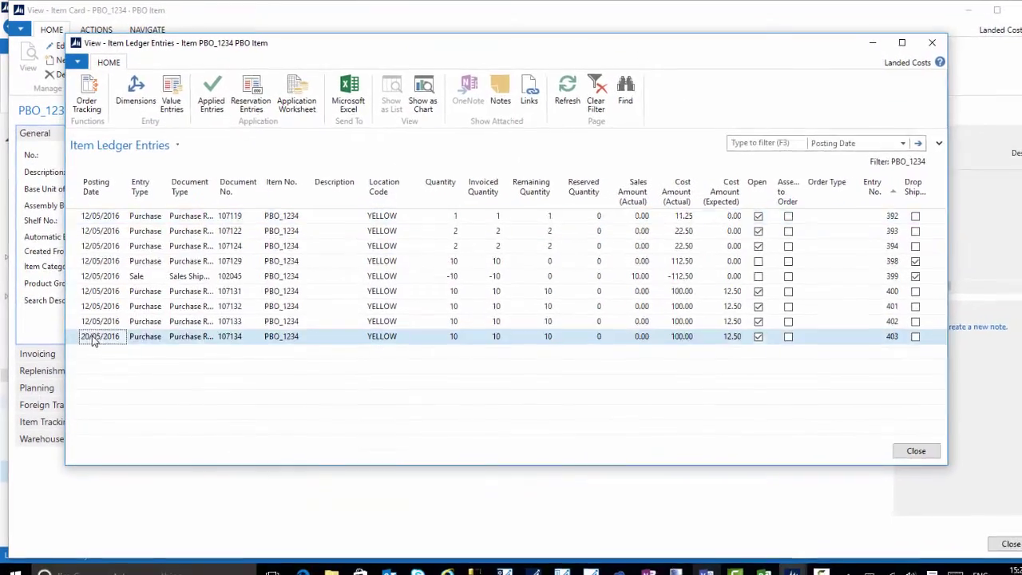
left_click(167, 92)
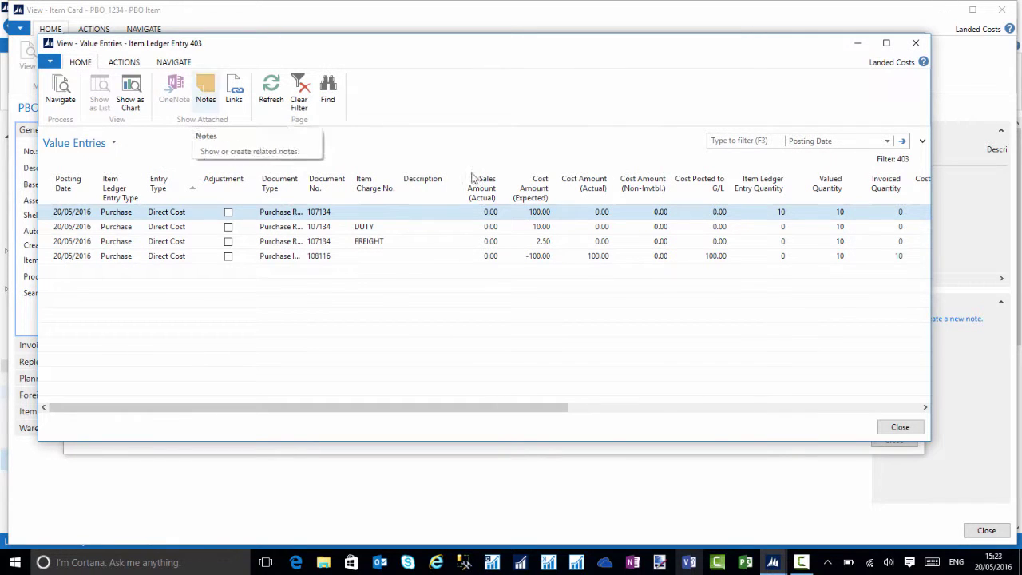
left_click(49, 257)
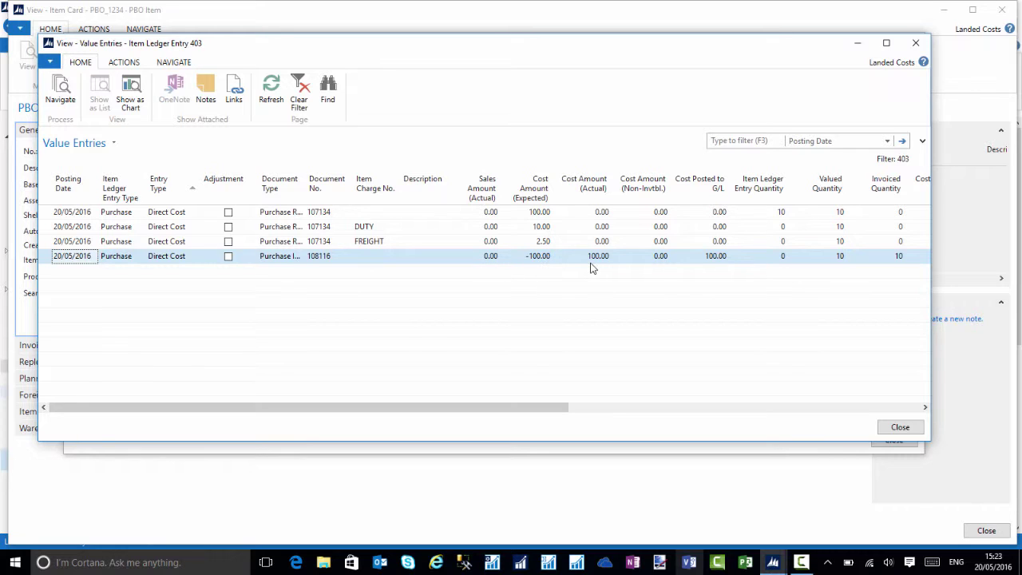
left_click(900, 428)
left_click(894, 440)
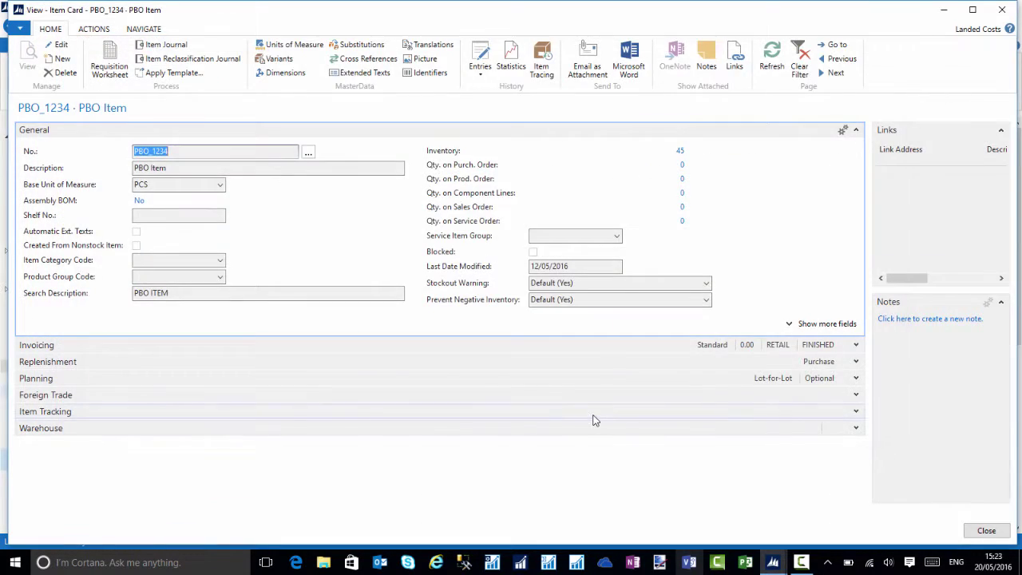
key("Escape")
Step: Open the Expected Cost Worksheet through page search
left_click(7, 138)
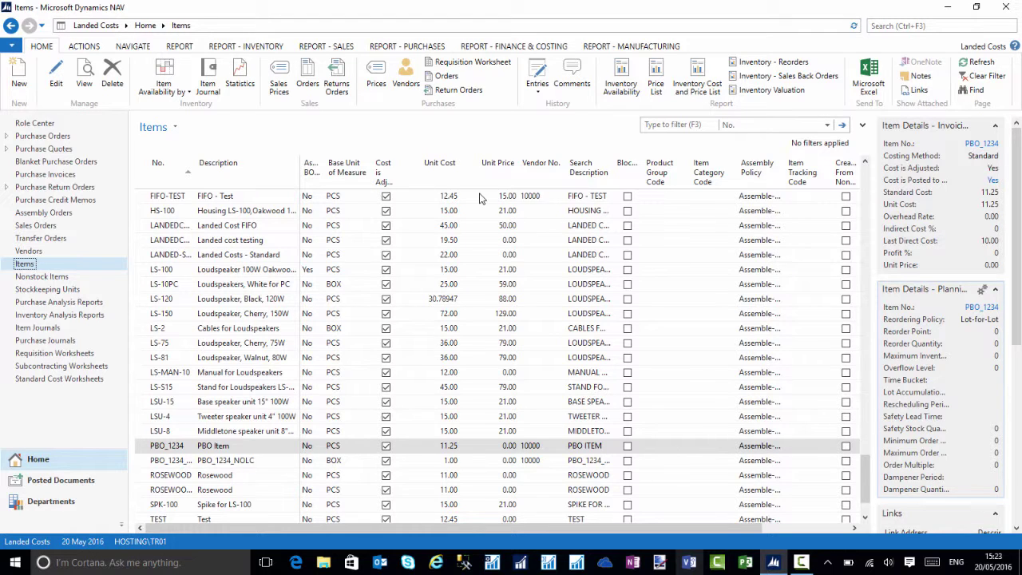
left_click(881, 26)
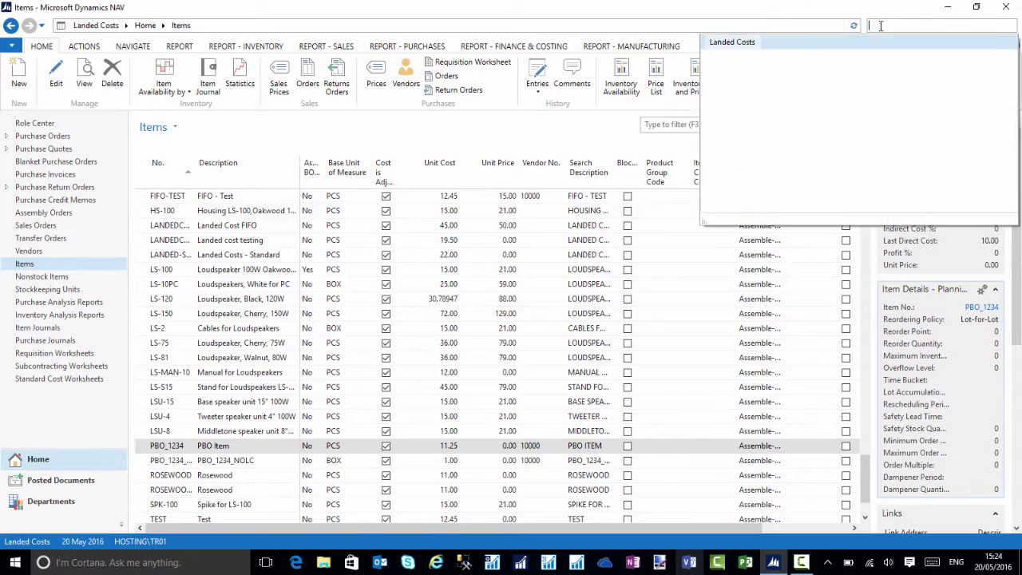
type("expect")
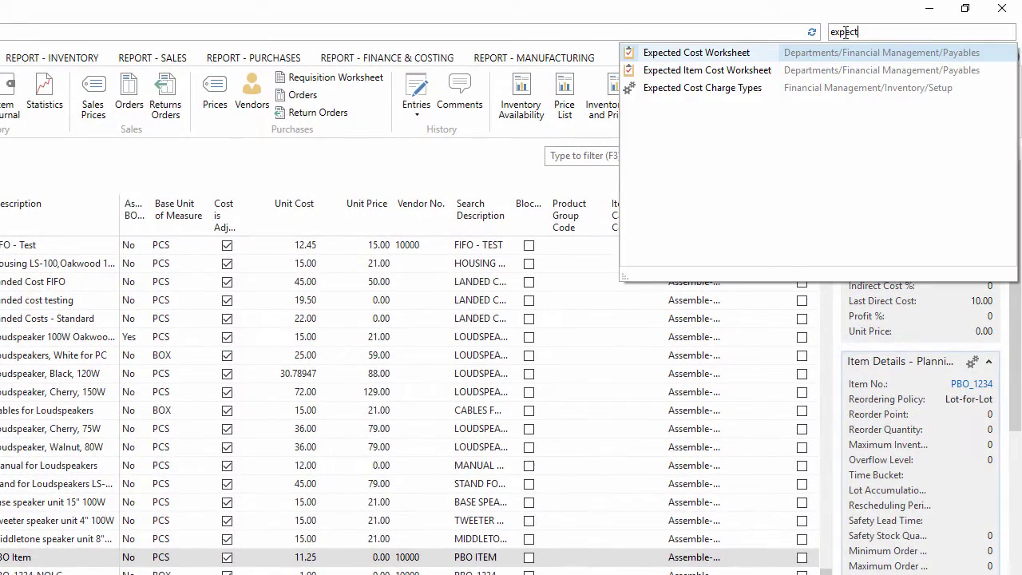
left_click(700, 52)
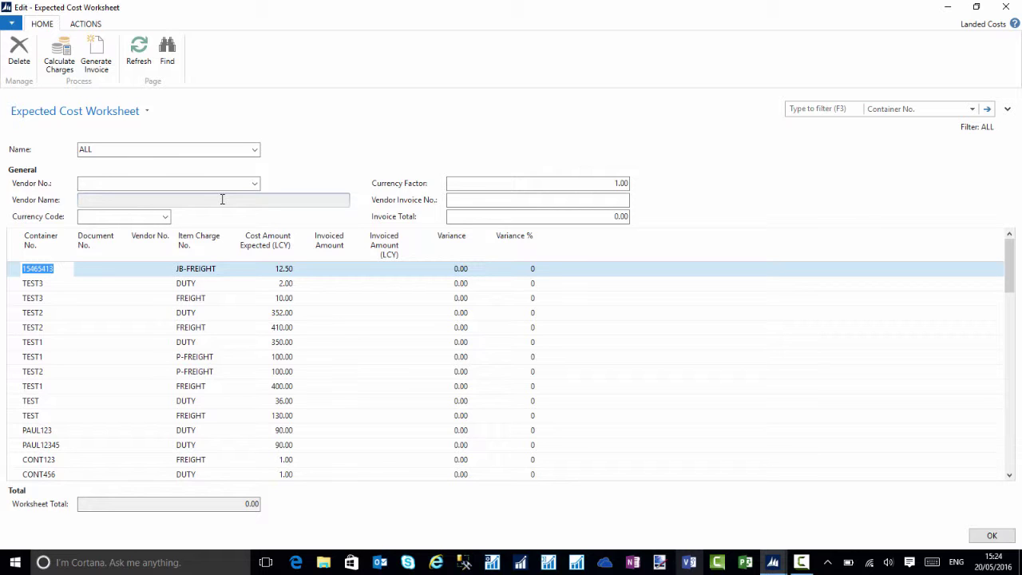
Step: Select and delete all existing worksheet lines
left_click(16, 240)
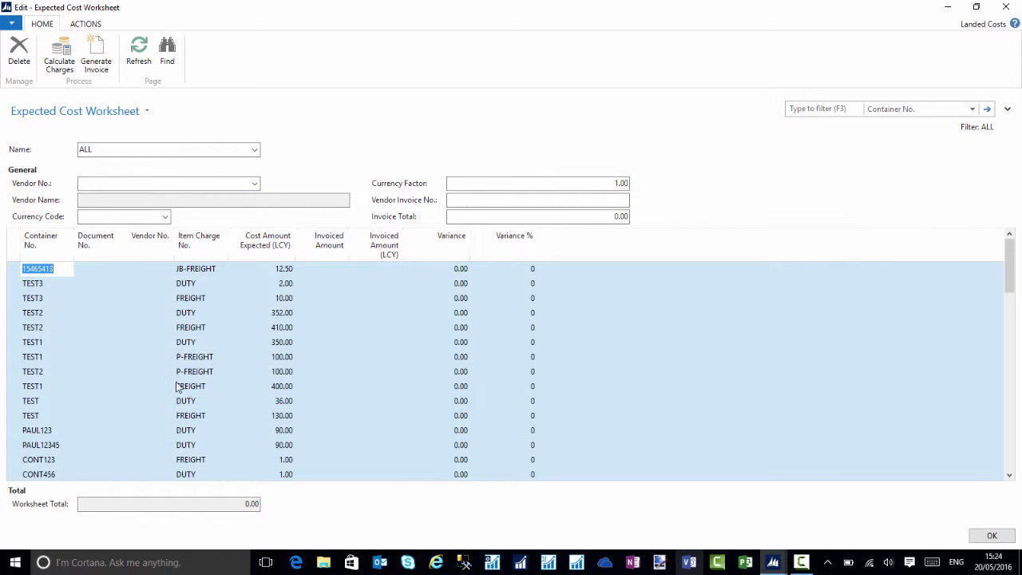
left_click(22, 67)
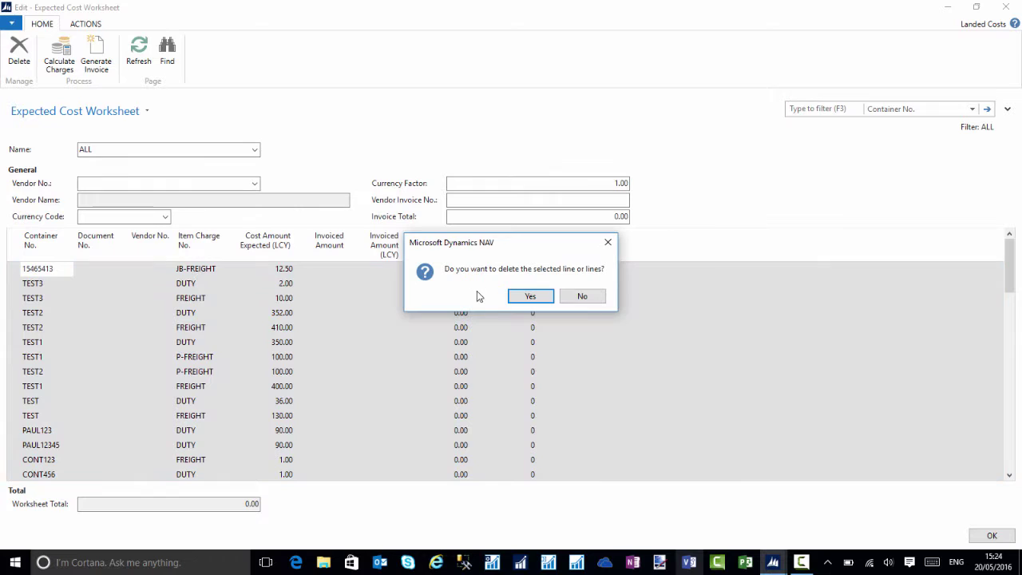
left_click(524, 295)
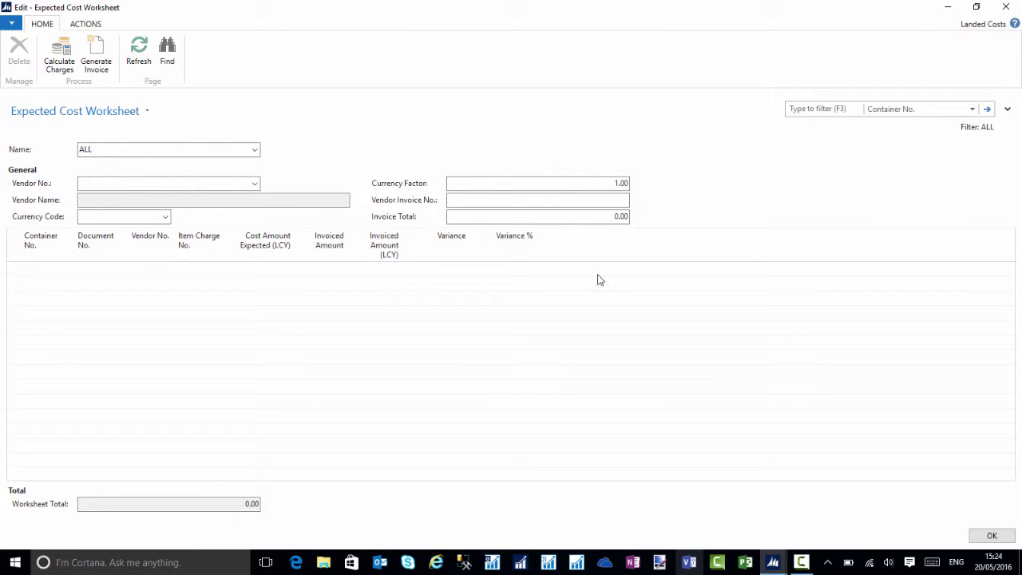
left_click(92, 150)
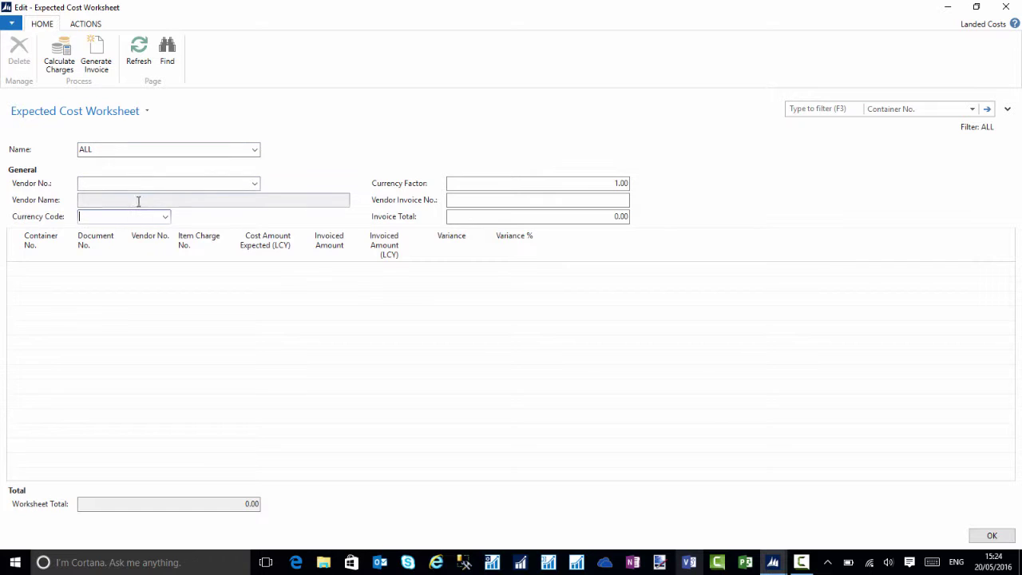
left_click(462, 181)
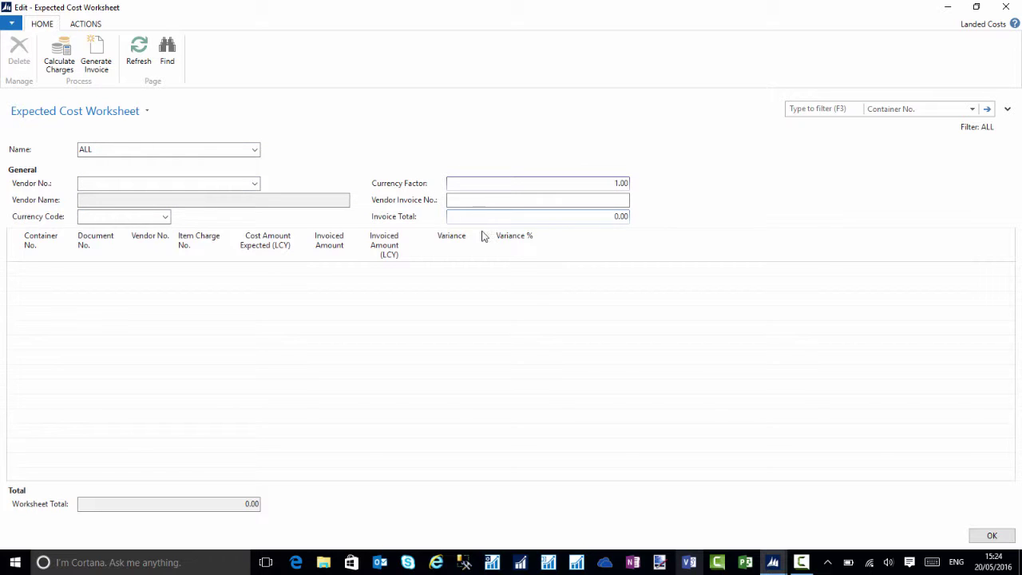
left_click(134, 187)
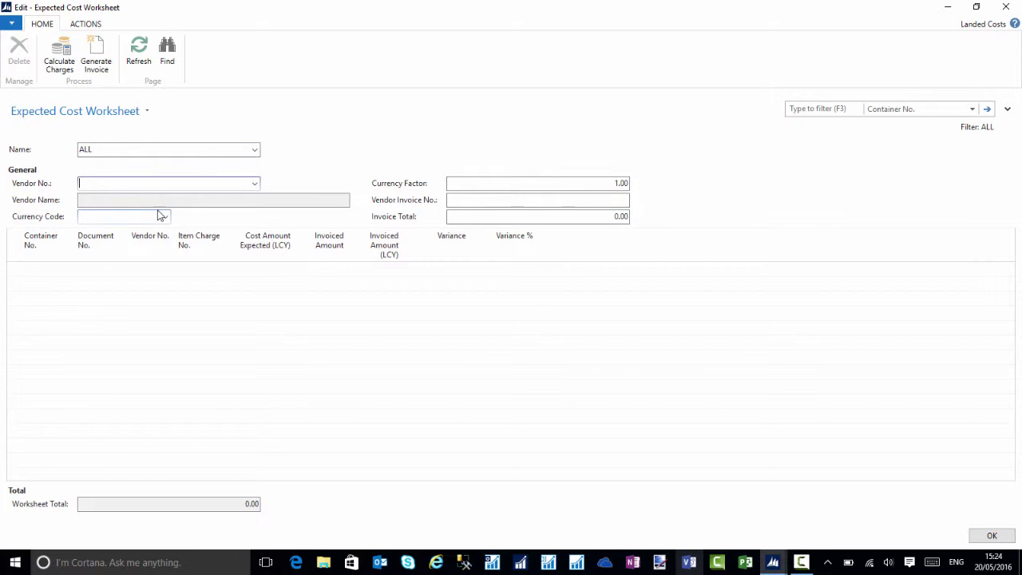
Step: Calculate charges to fill the worksheet with freight and duty lines
left_click(59, 66)
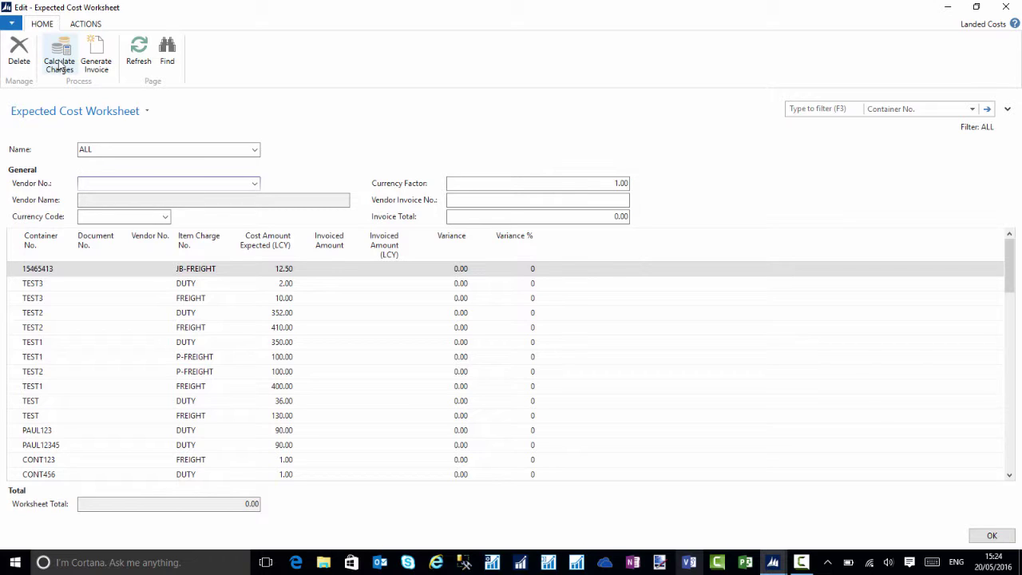
scroll(96, 312, "down", 10)
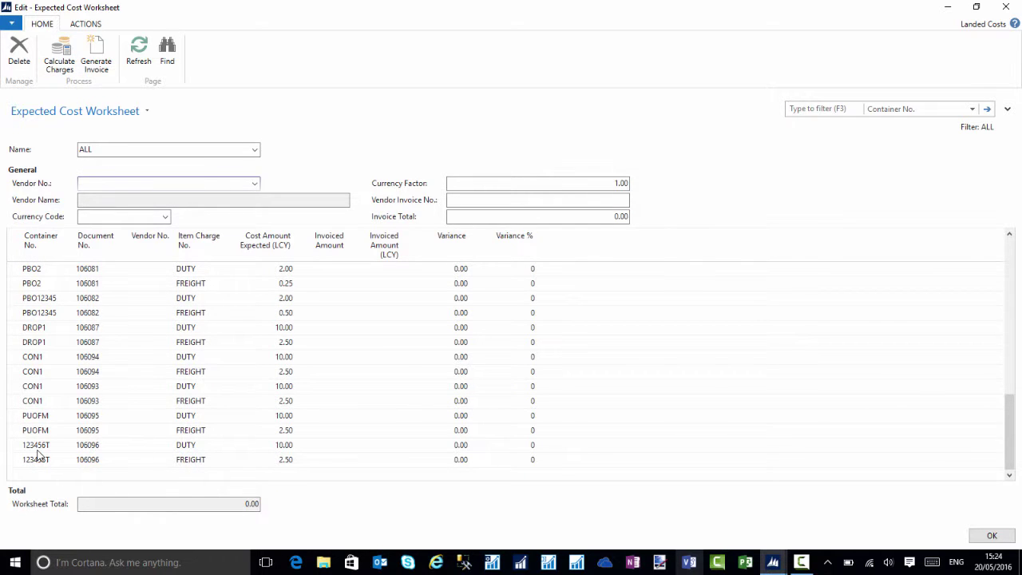
left_click(78, 450)
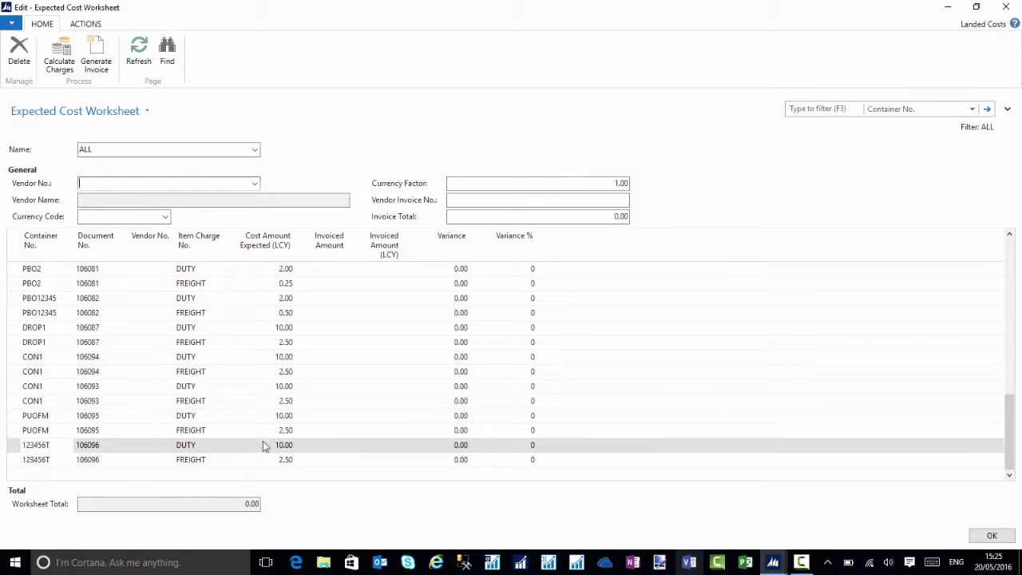
Step: Enter invoiced amount 2.50 on the 123456T FREIGHT line and select all rows
left_click(339, 462)
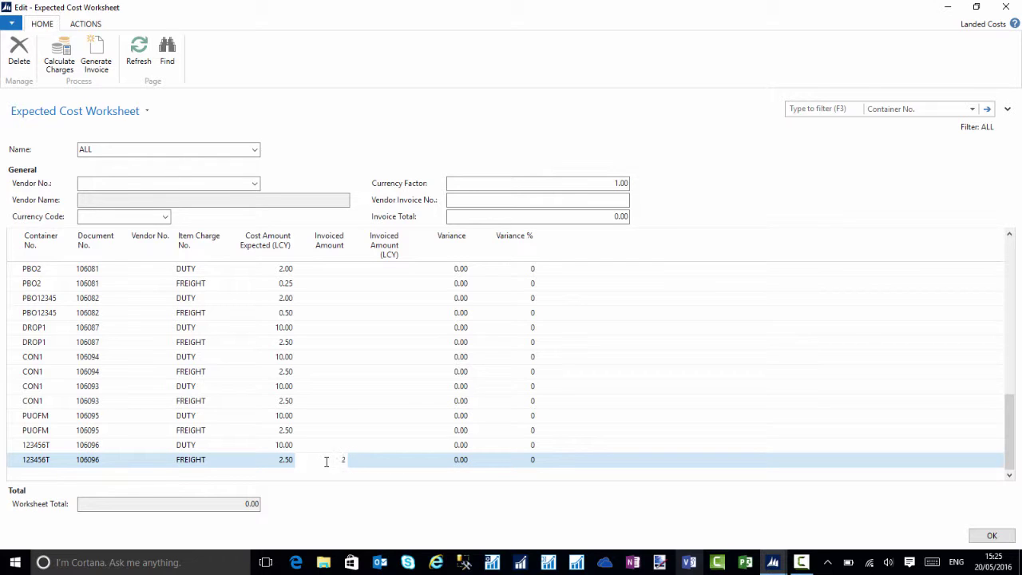
type("2,50")
key("Tab")
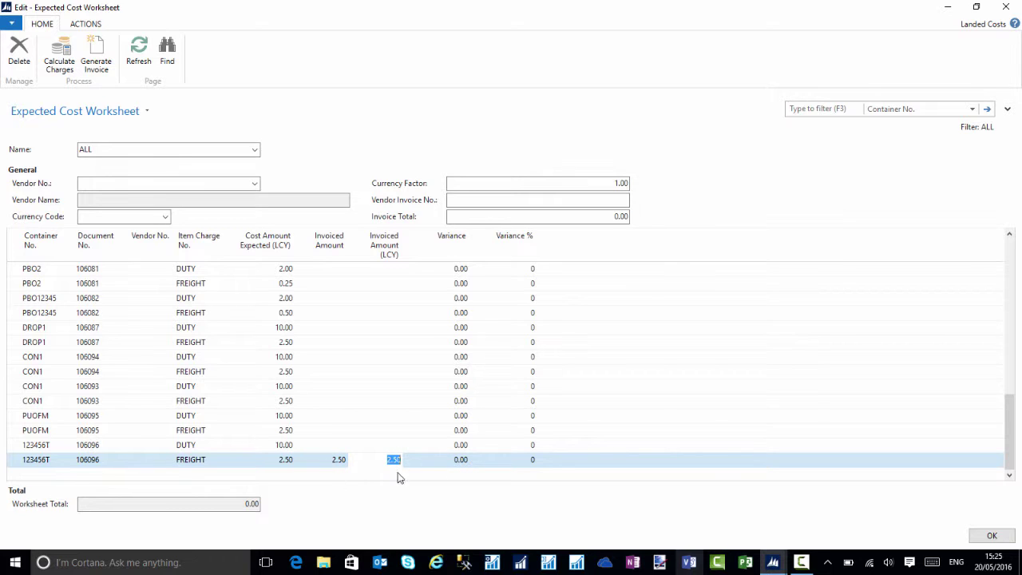
left_click(453, 465)
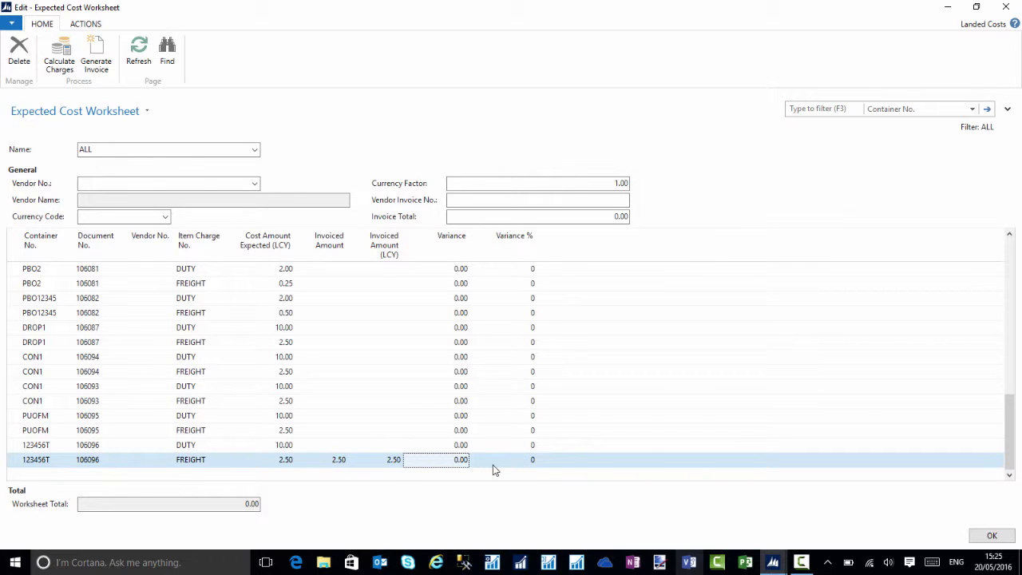
key("shift+Tab")
left_click_drag(3, 254, 15, 274)
Step: Delete the selected charge lines, keeping only the 123456T freight line
right_click(15, 274)
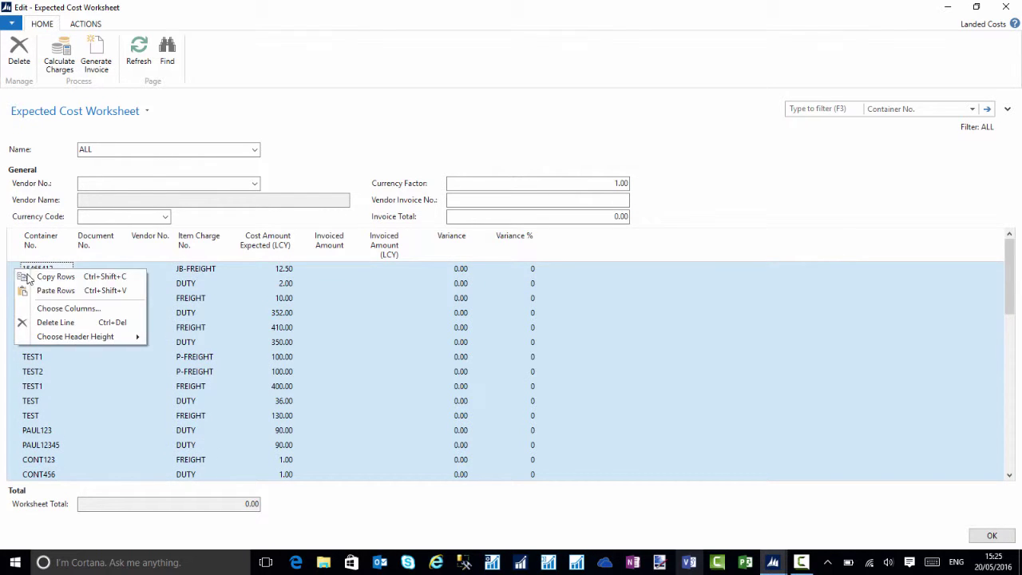
left_click(48, 322)
left_click(531, 299)
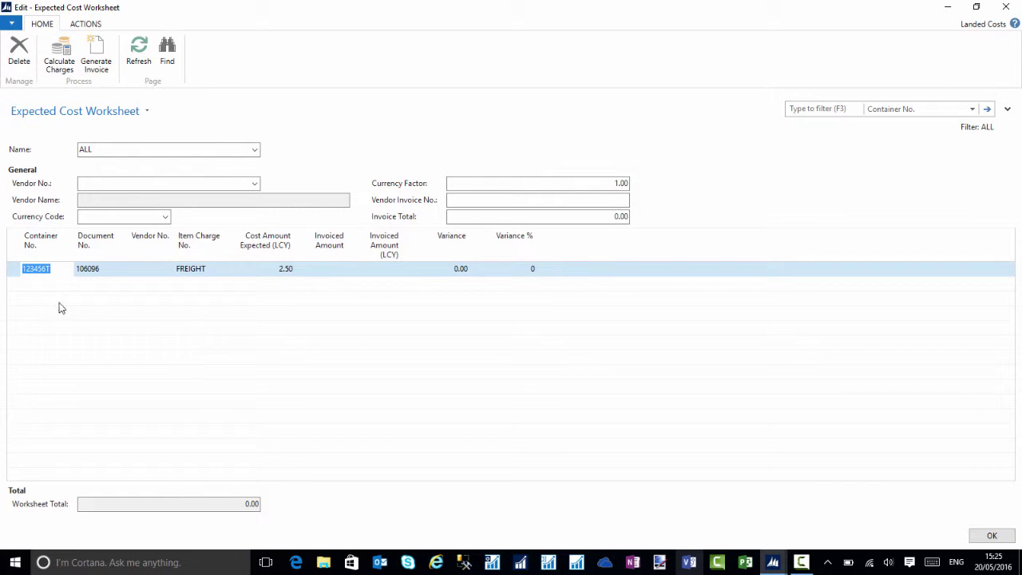
Step: Set vendor AR Day Property Management, enter the vendor invoice number, and adjust the invoiced amount
left_click(254, 185)
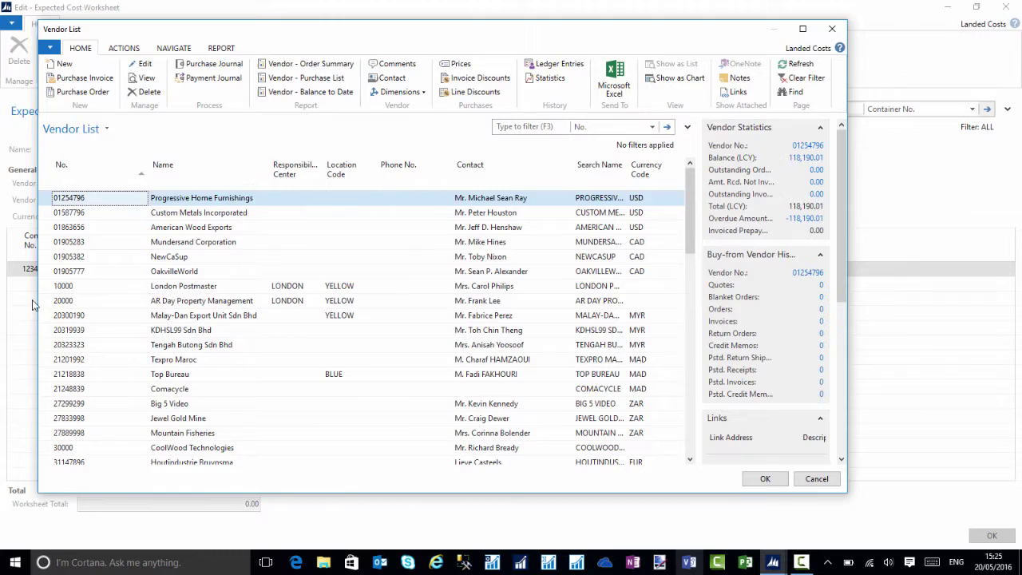
key("Return")
left_click(107, 219)
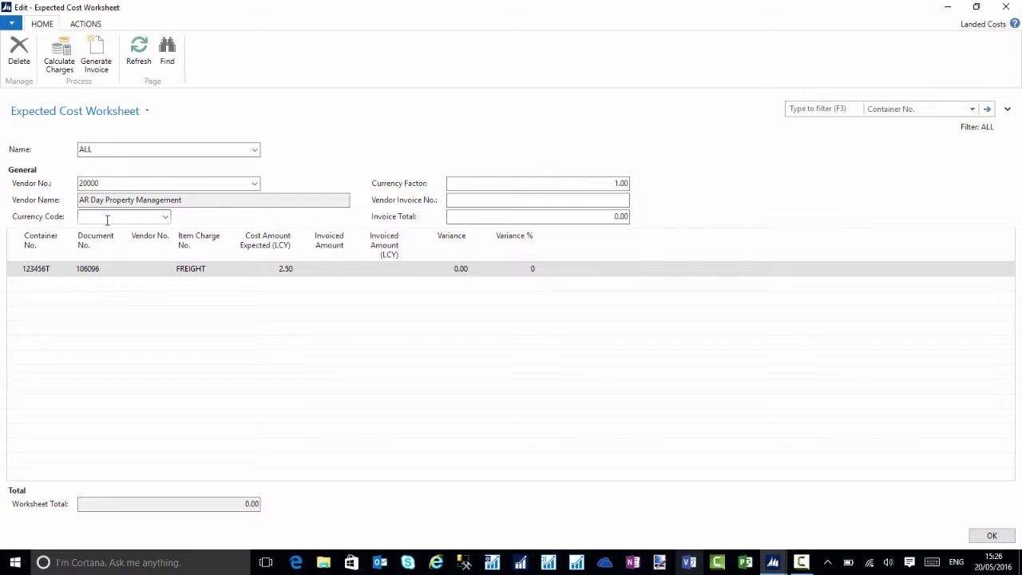
left_click(571, 201)
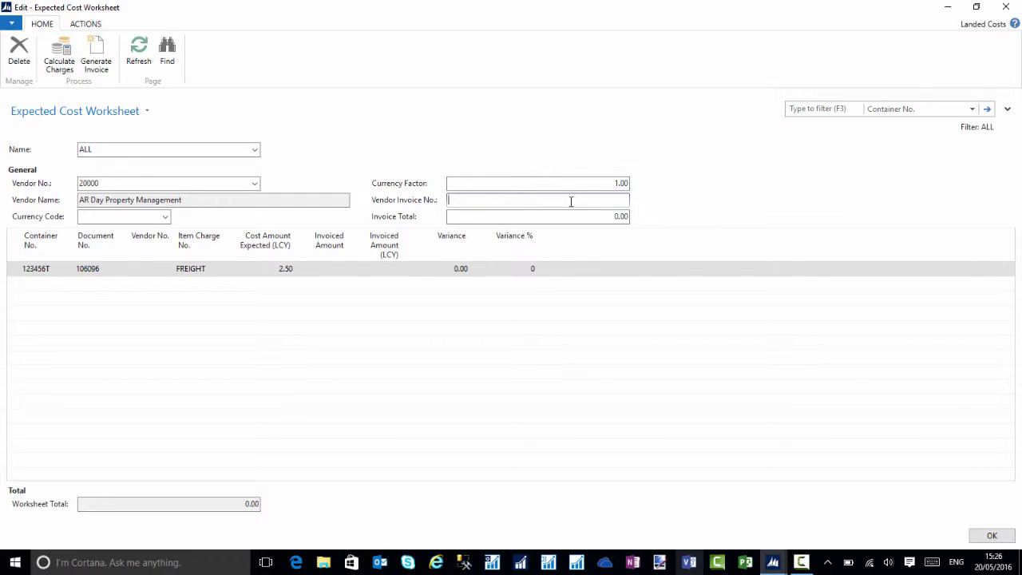
type("12345PO")
left_click(598, 274)
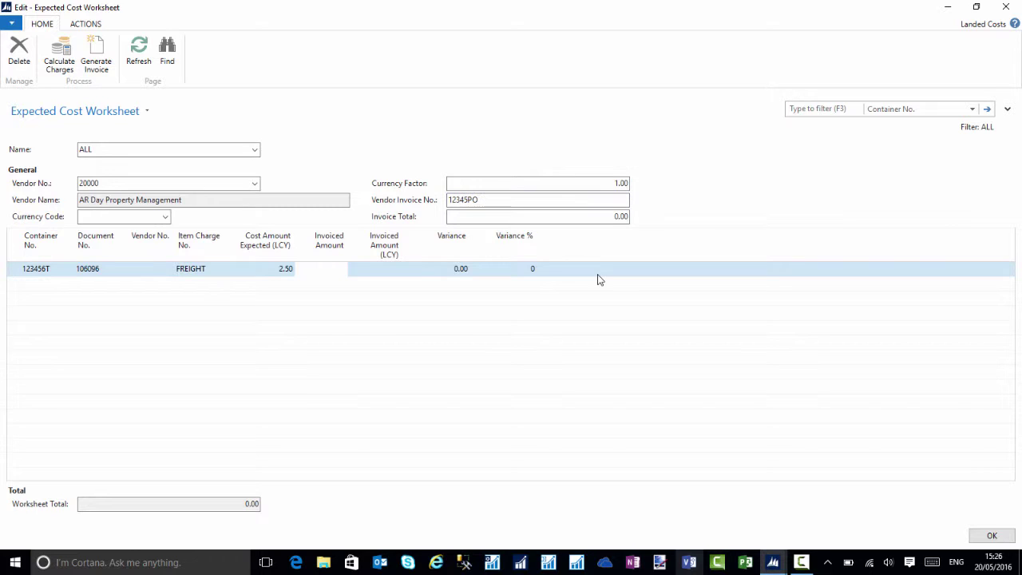
key("Tab")
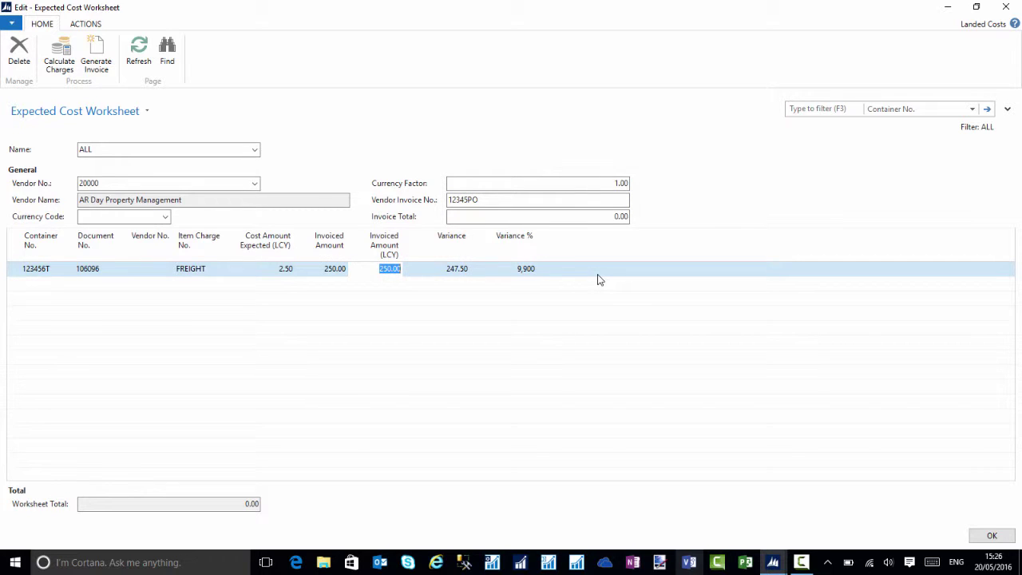
left_click(325, 274)
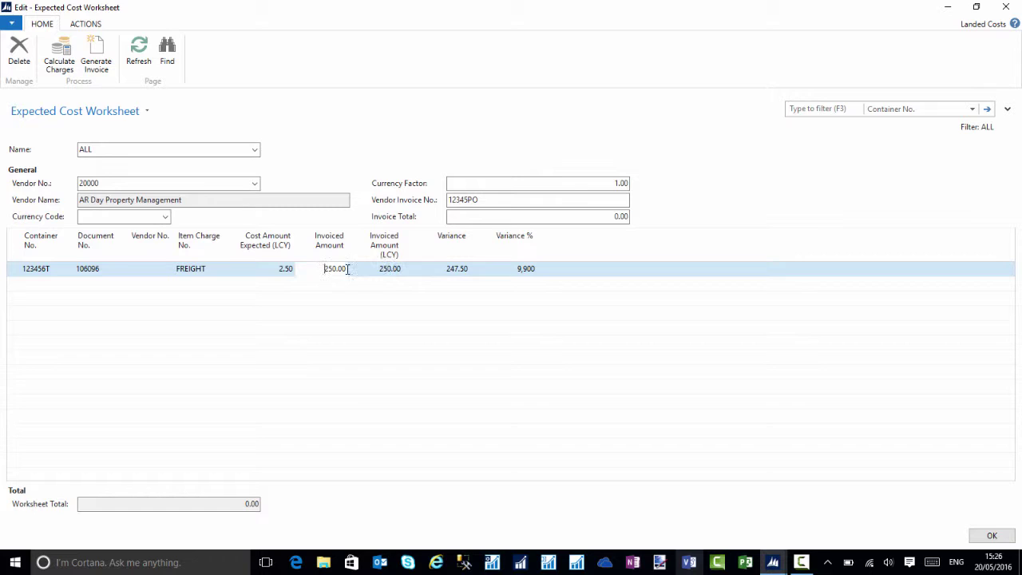
Step: Set the 123456T freight line's invoiced amount to 2.50 and generate a purchase invoice from it
type("2.5")
key("Tab")
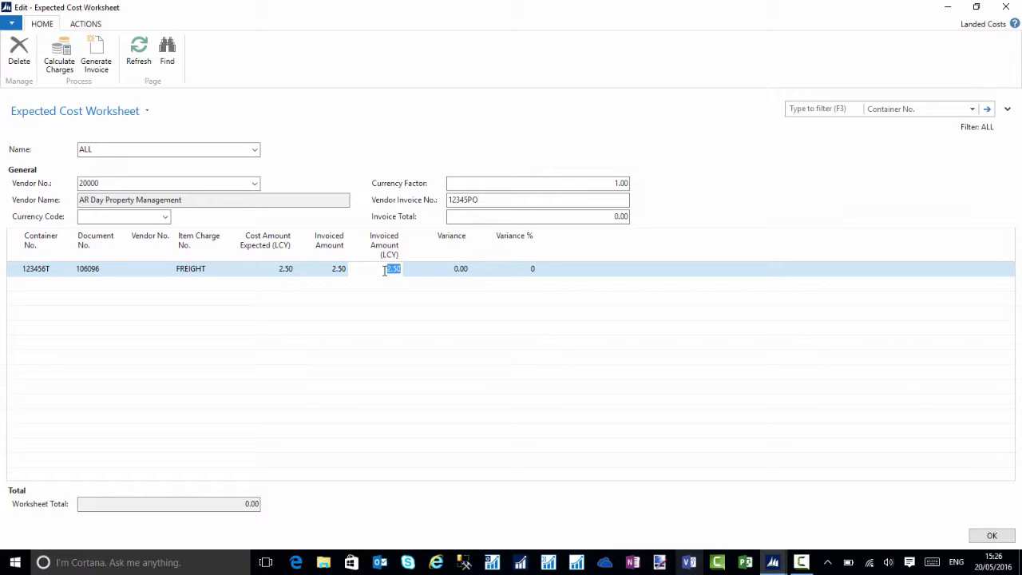
left_click(12, 273)
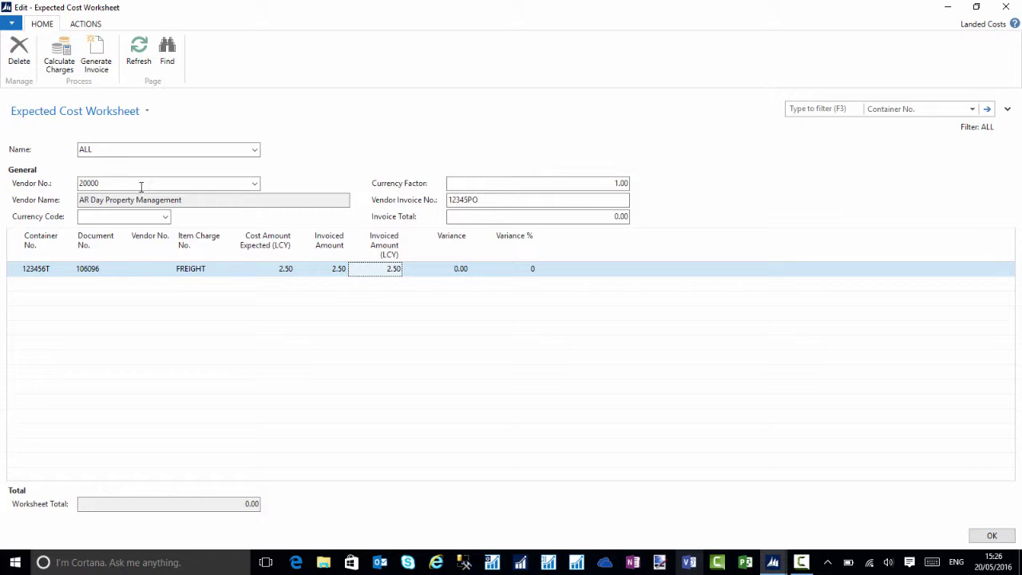
left_click(100, 57)
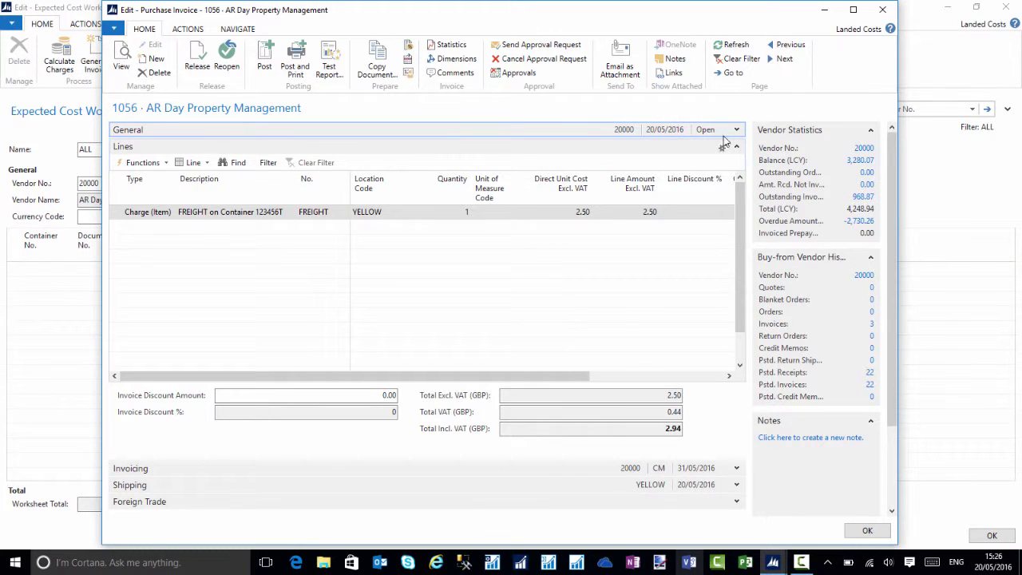
Step: Confirm the invoice's item charge assignment, then post the freight purchase invoice
left_click(853, 9)
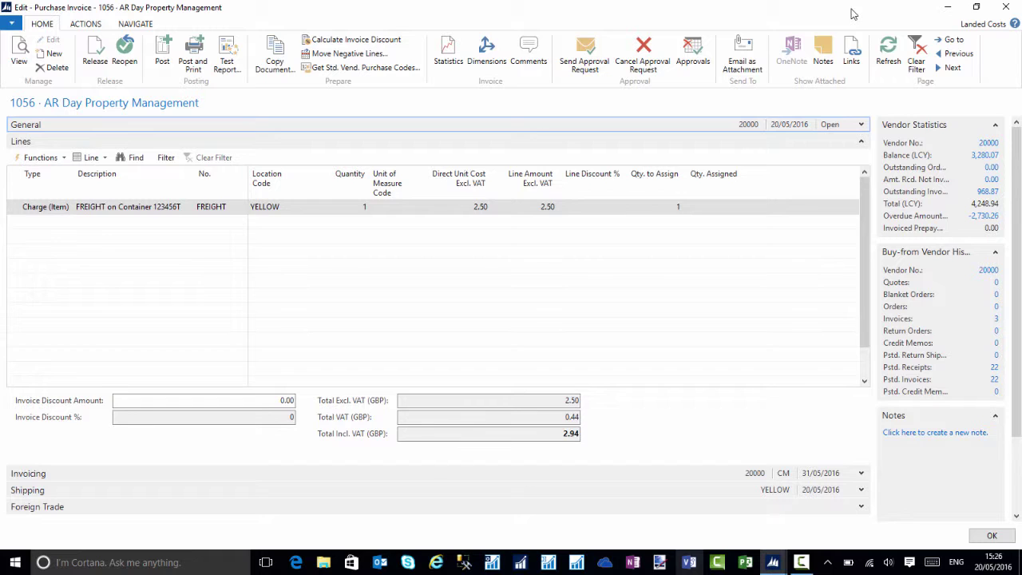
left_click(97, 160)
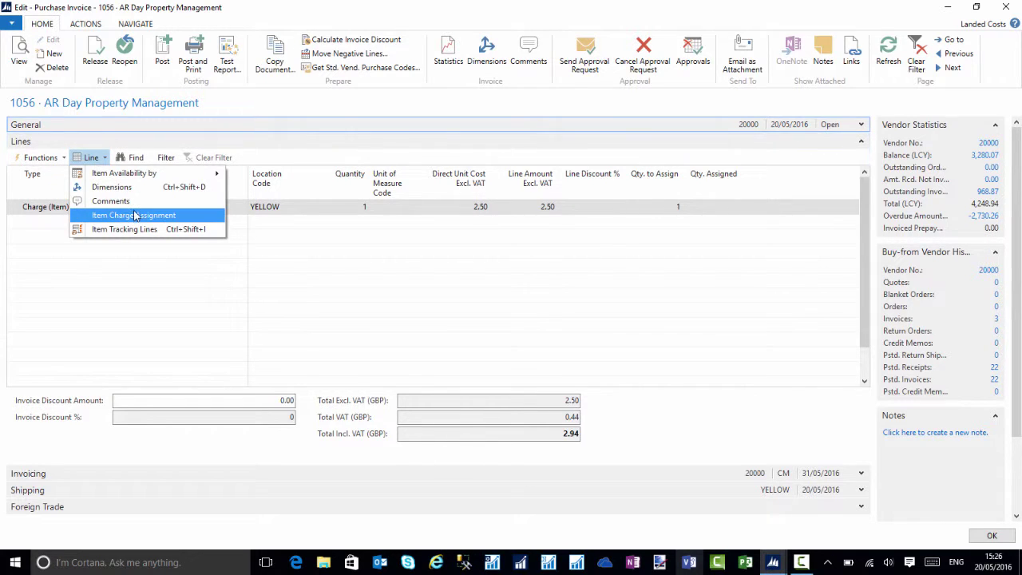
left_click(136, 216)
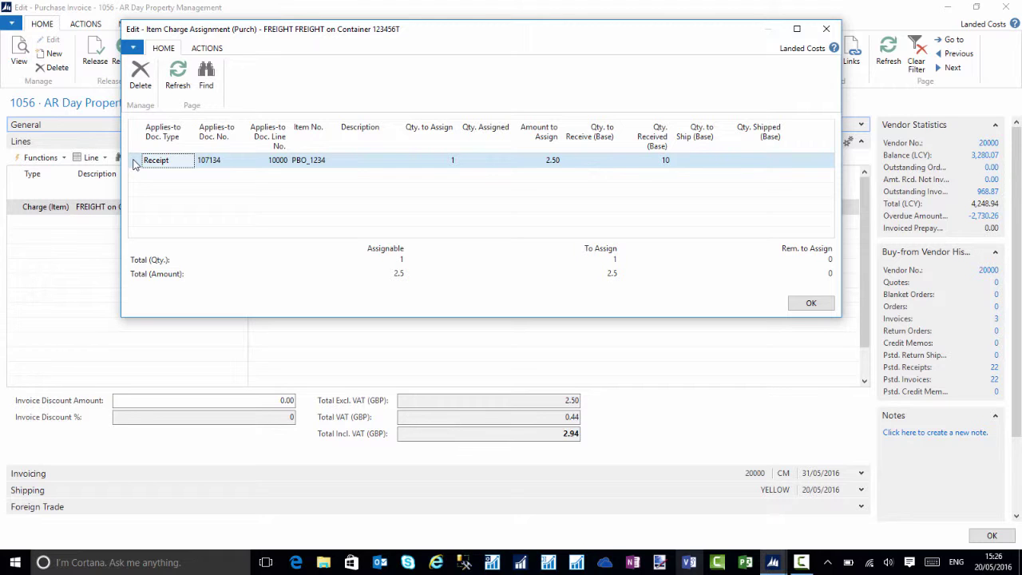
left_click(805, 304)
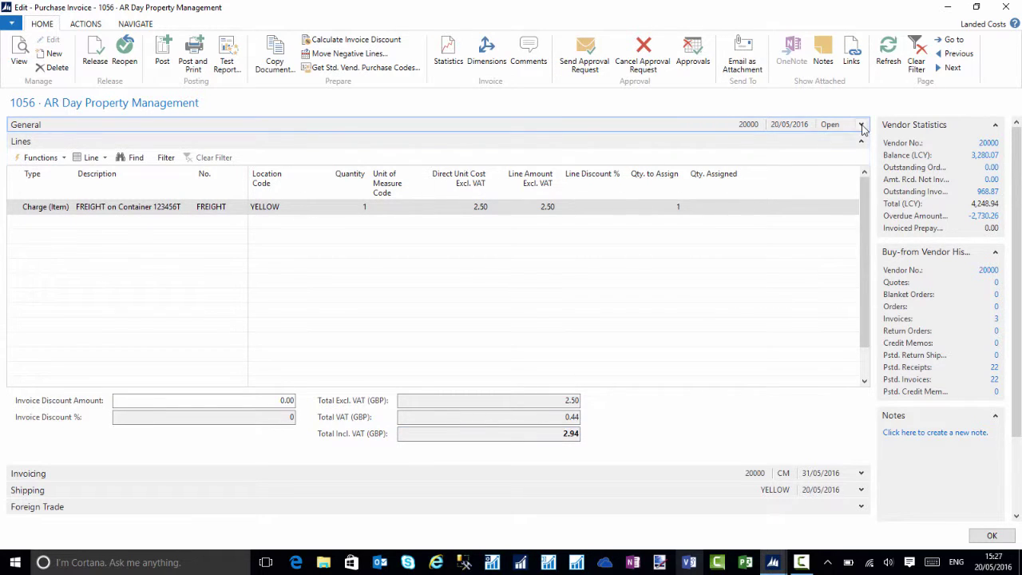
left_click(162, 54)
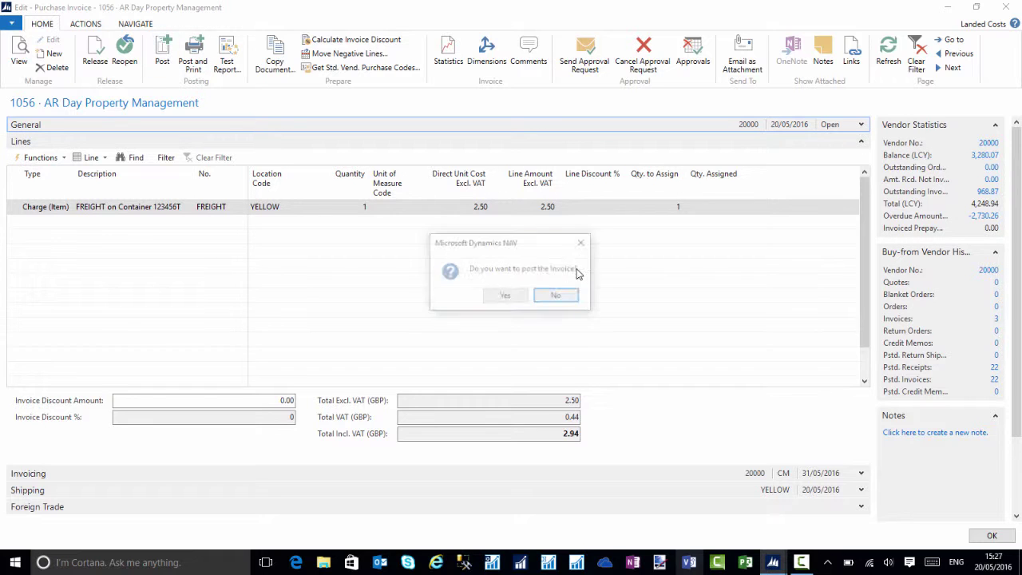
left_click(515, 299)
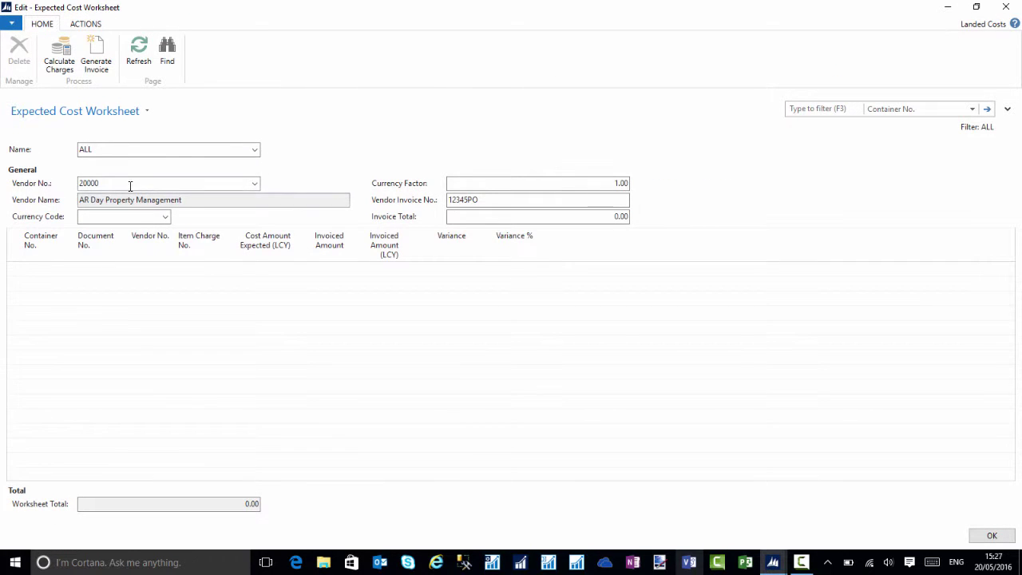
Step: Clear the worksheet's vendor and old vendor invoice number, then recalculate the expected charges
left_click(131, 184)
key("Delete")
key("Tab")
left_click(492, 200)
double_click(479, 200)
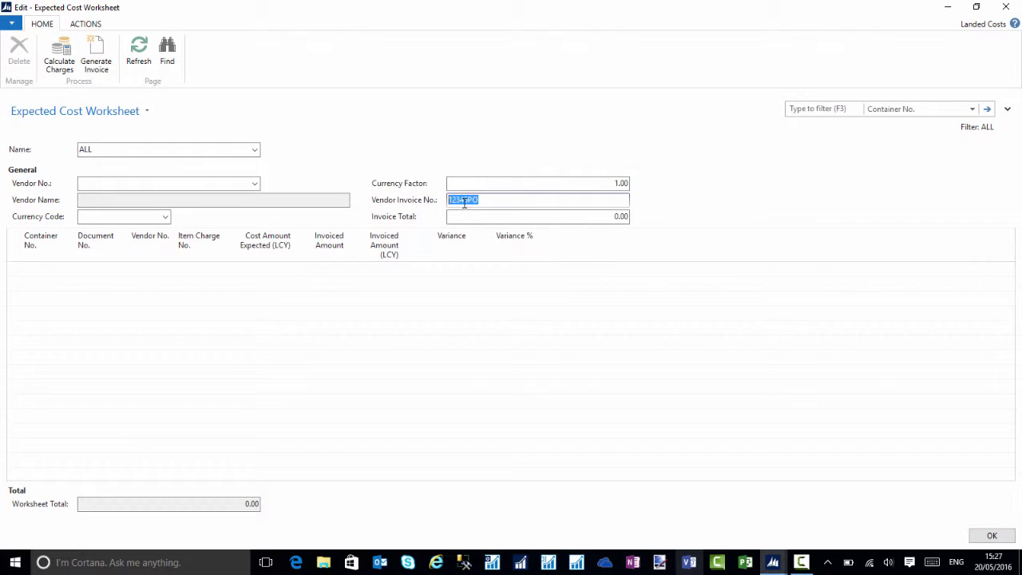
key("Delete")
key("Tab")
left_click(67, 51)
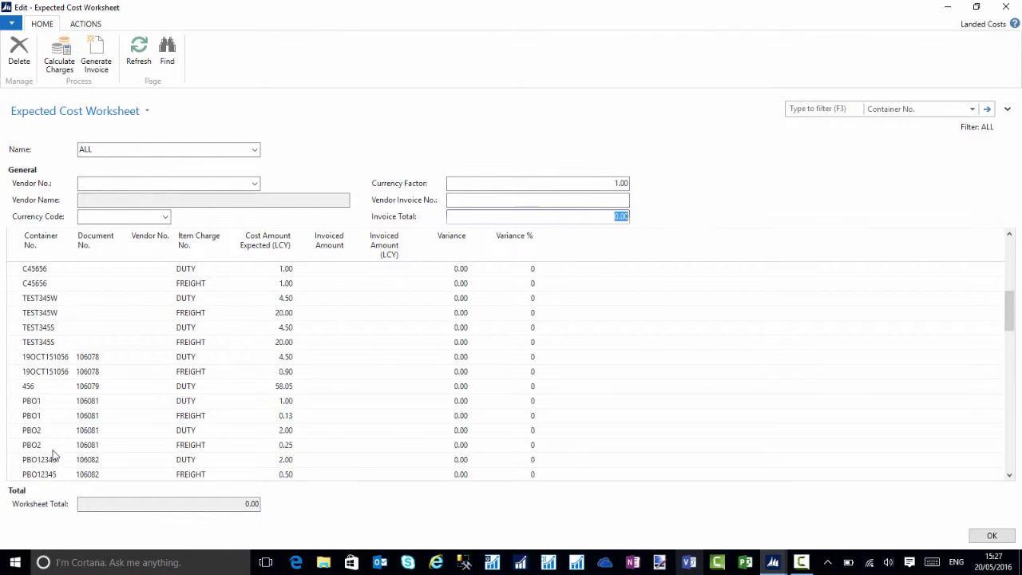
Step: Filter the worksheet to container 123456T and delete its FREIGHT line
scroll(55, 456, "down", 4)
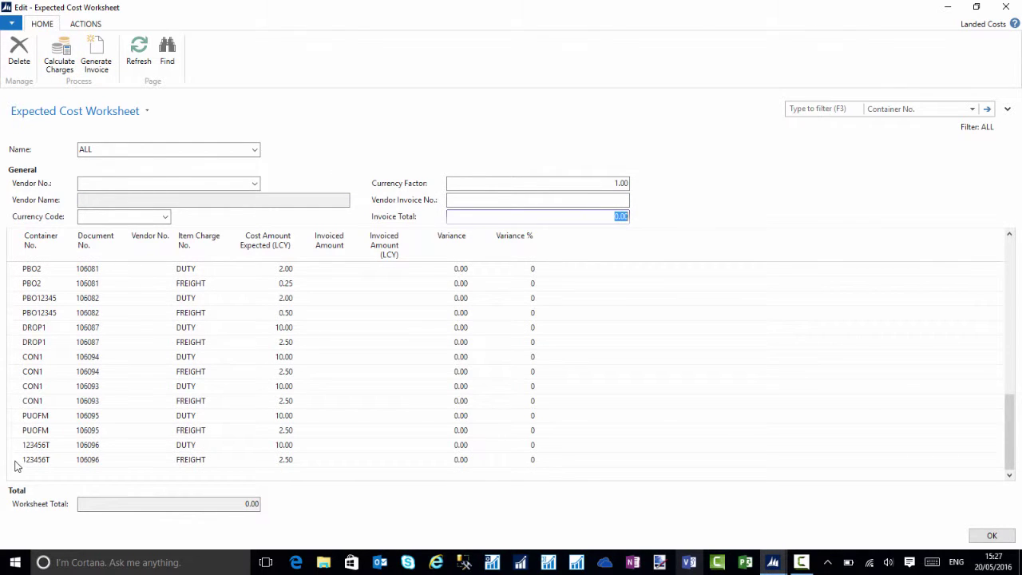
right_click(58, 445)
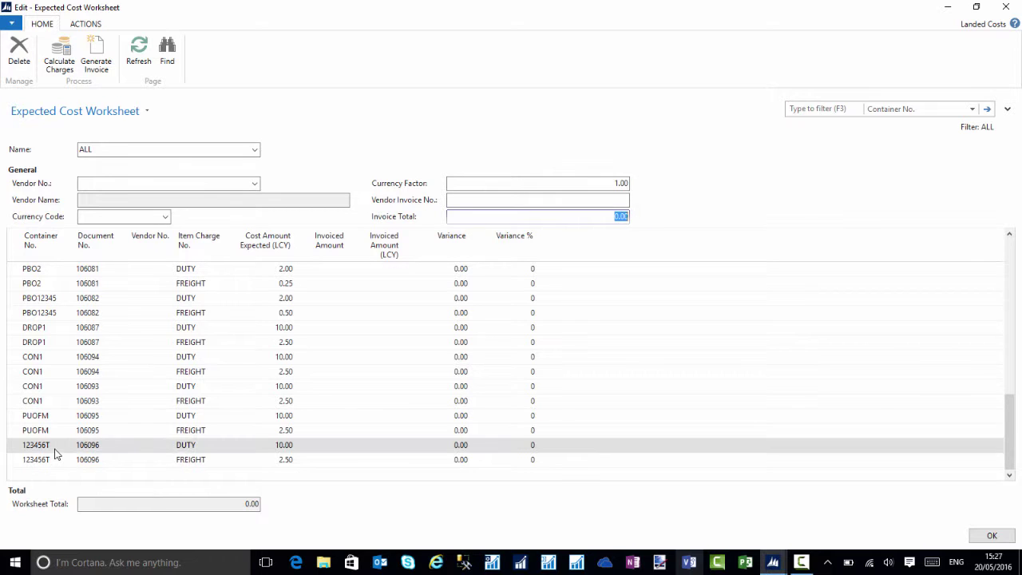
left_click(107, 447)
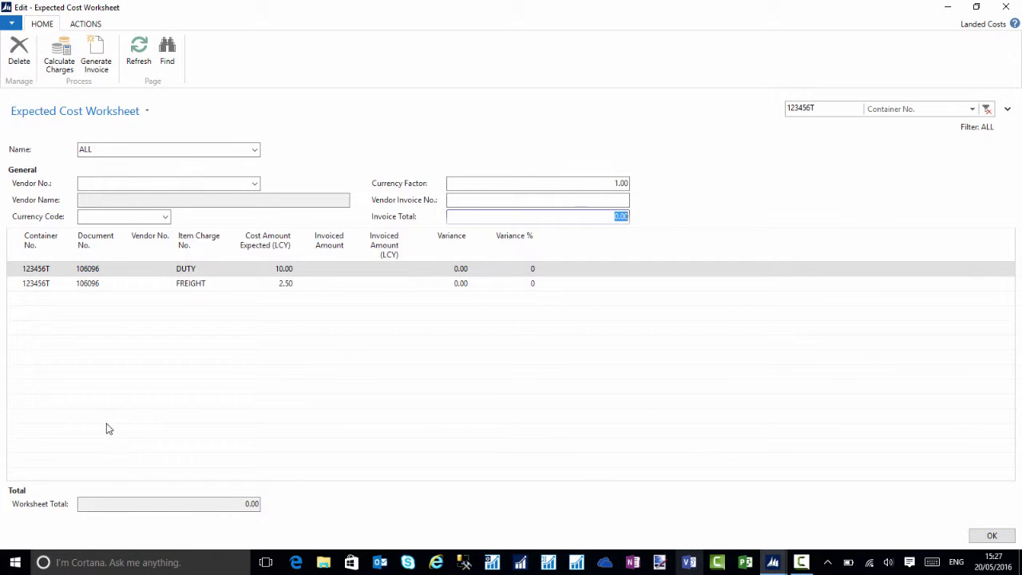
right_click(16, 283)
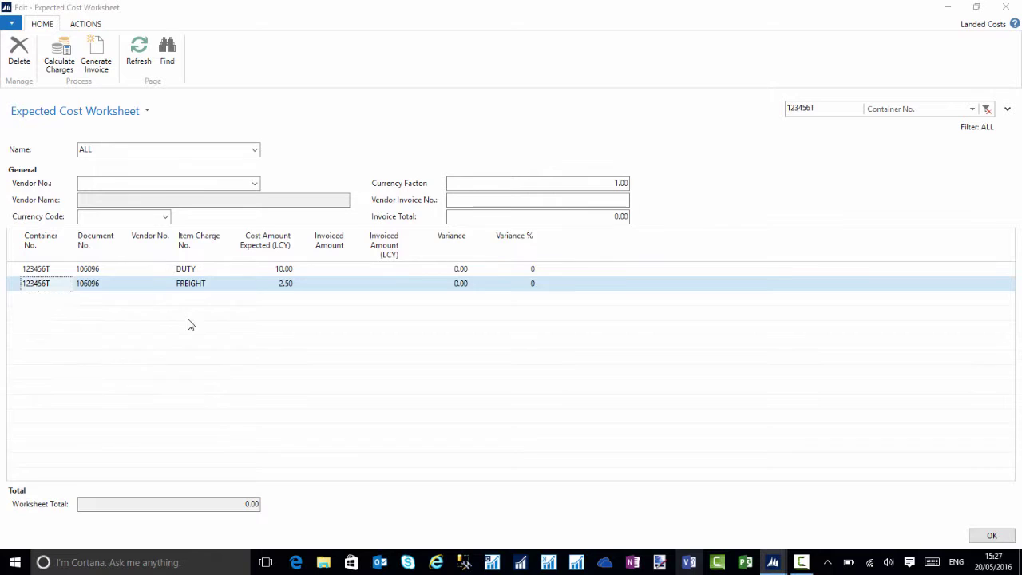
key("ctrl+Delete")
left_click(527, 294)
Step: Choose AR Day Property Management as the worksheet vendor
left_click(331, 273)
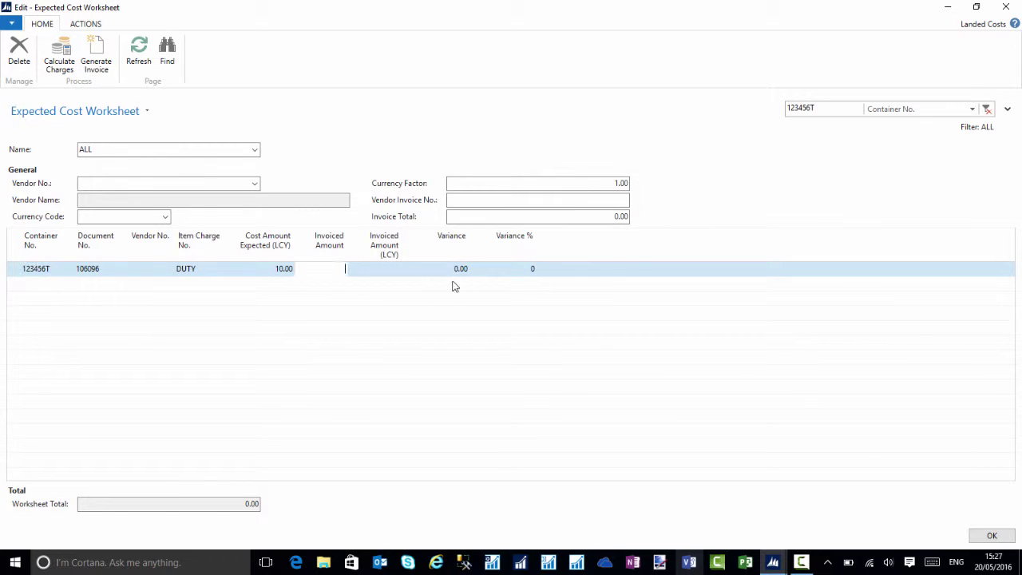
left_click(176, 185)
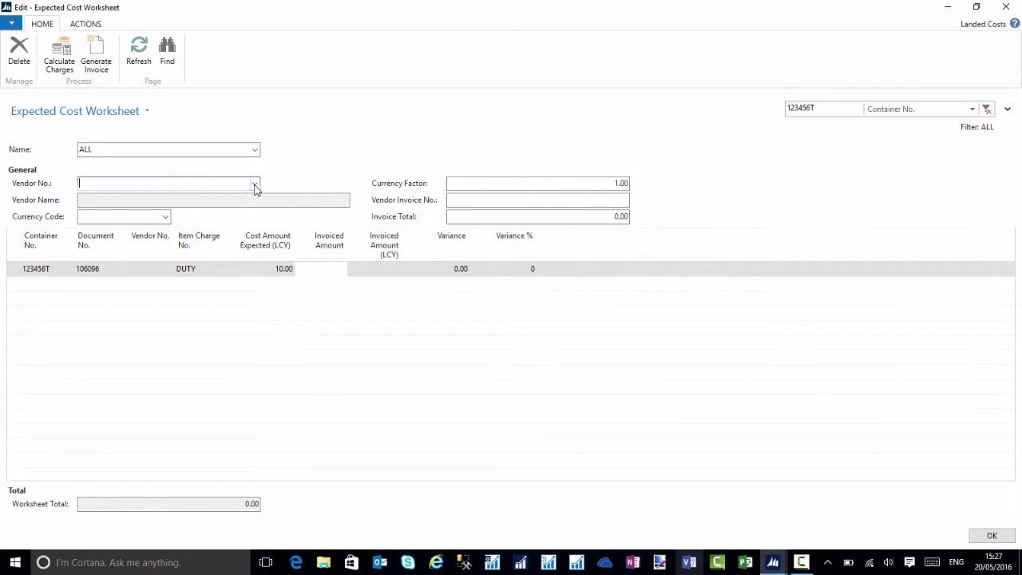
type("hm")
left_click(254, 184)
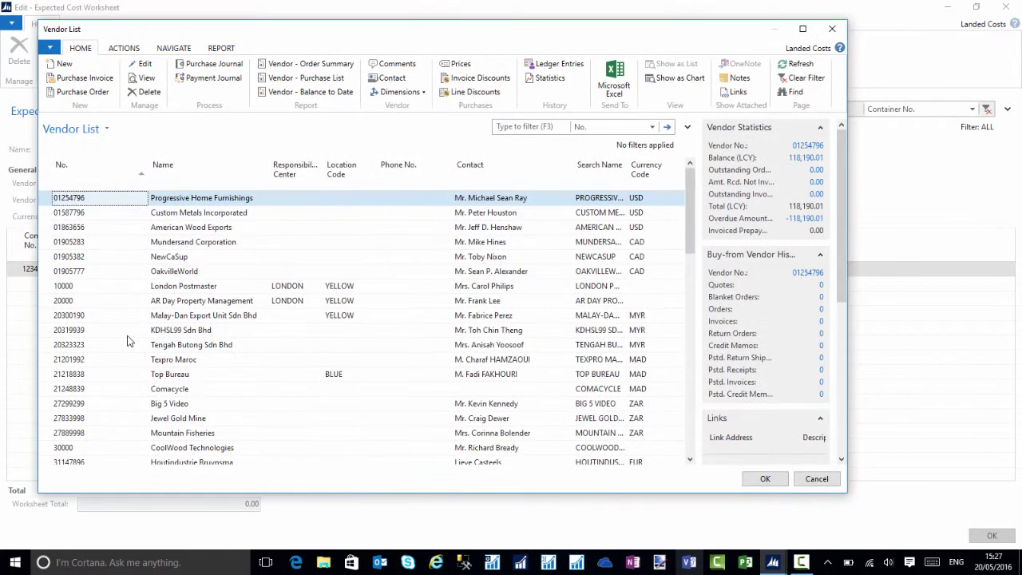
double_click(77, 301)
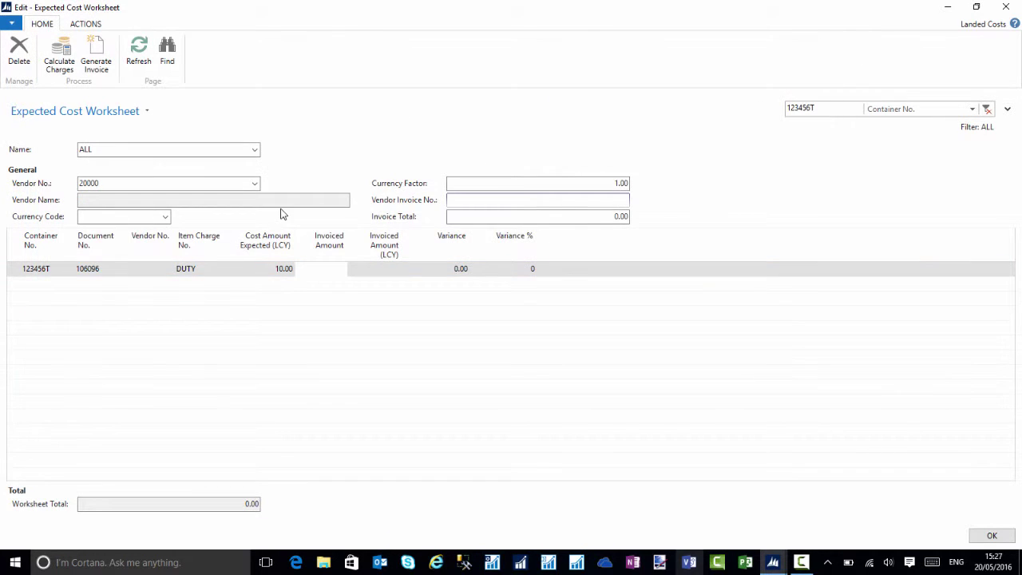
Step: Set the DUTY line's invoiced amount to 10
left_click(311, 271)
type("10")
key("Tab")
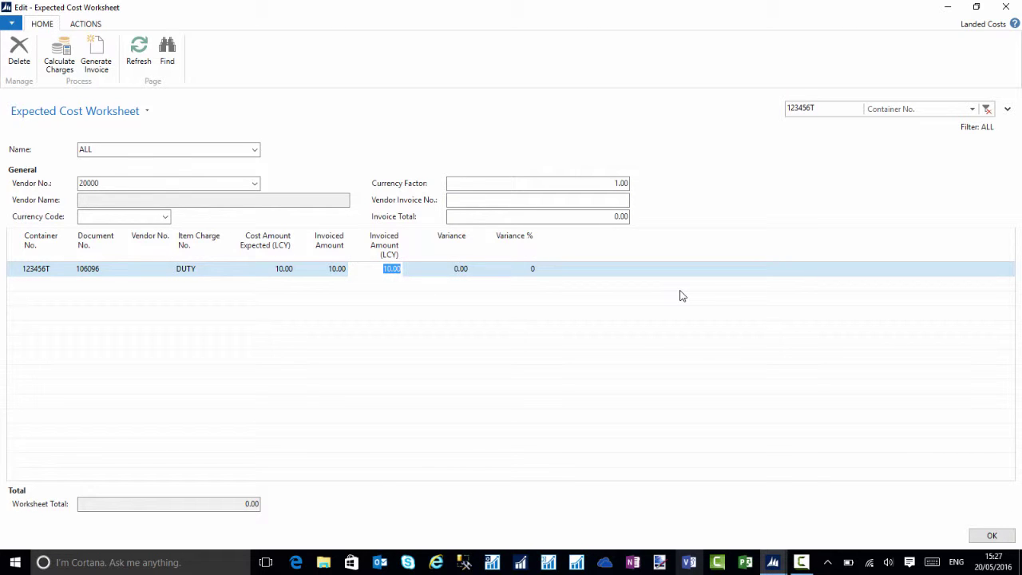
key("shift+Tab")
type("8")
key("Tab")
key("shift+Tab")
type("10")
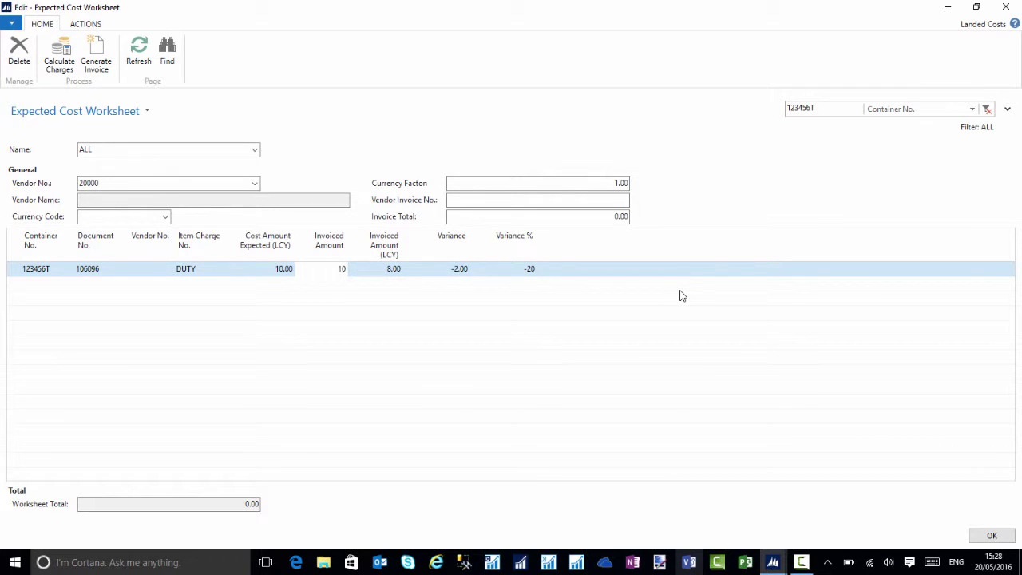
key("Tab")
Step: Enter vendor invoice number 657657A and generate the purchase invoice
left_click(556, 200)
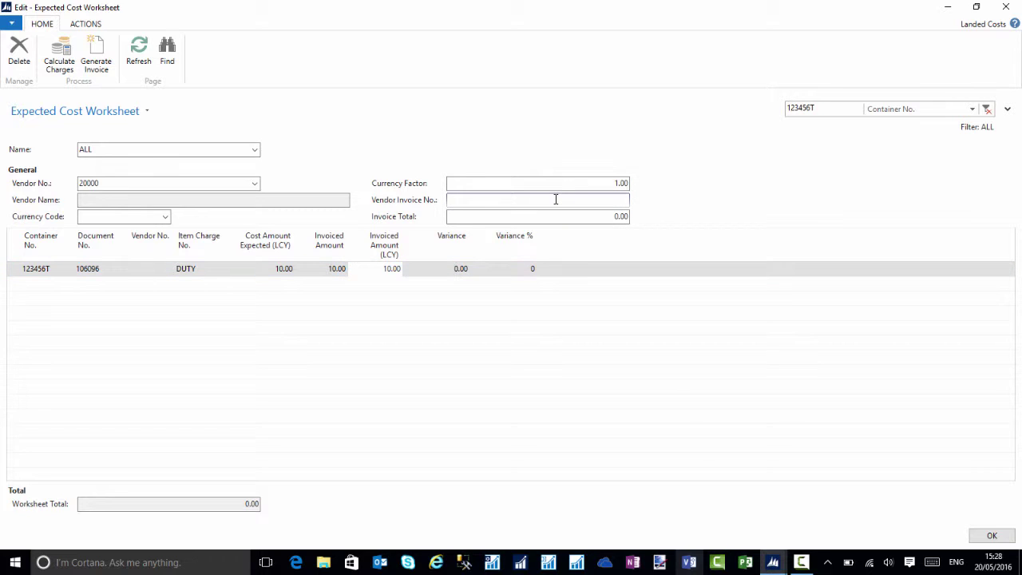
type("657657A")
key("Tab")
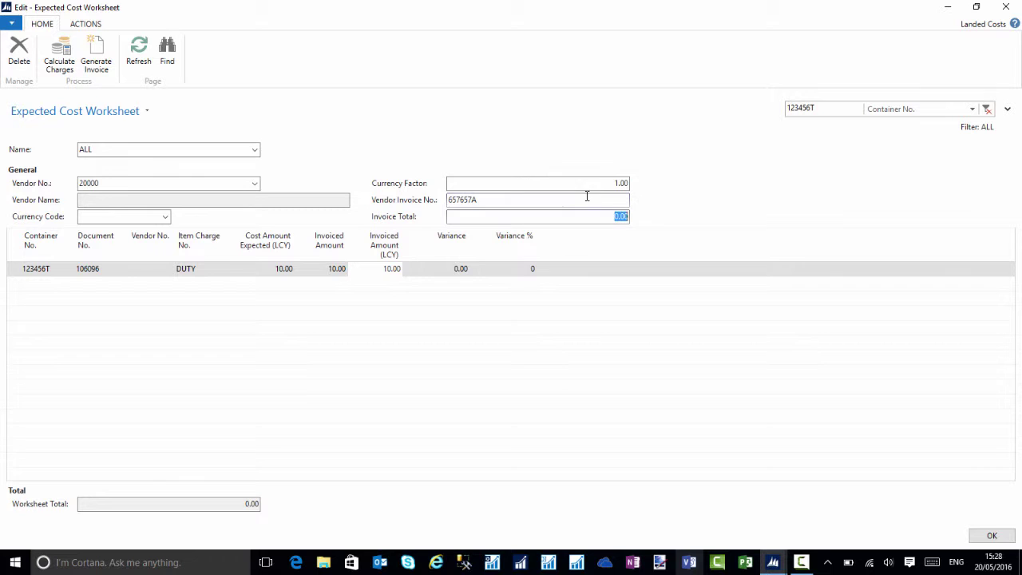
left_click(97, 65)
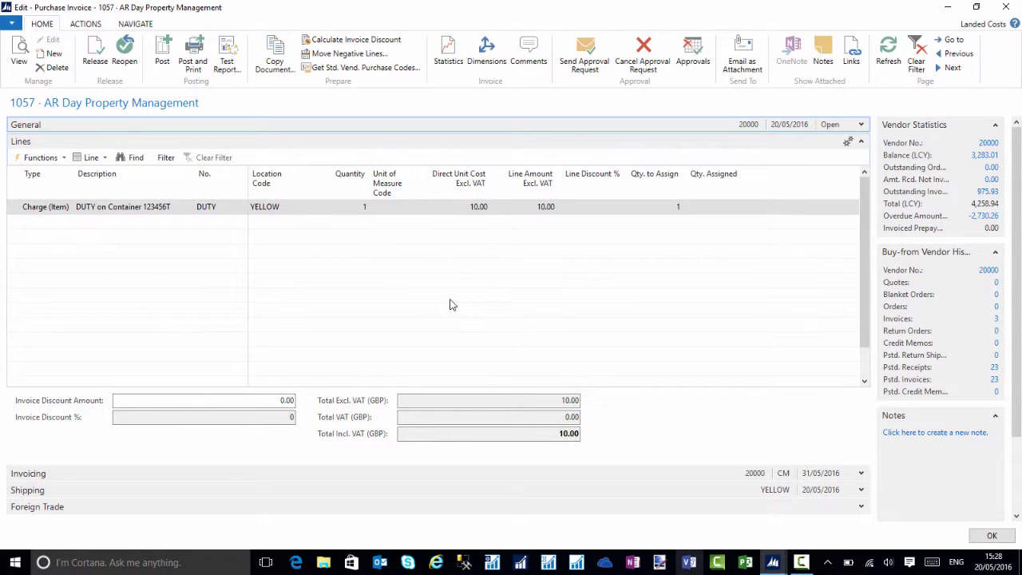
Step: Check and accept the duty line's item charge assignment to the receipt
left_click(90, 157)
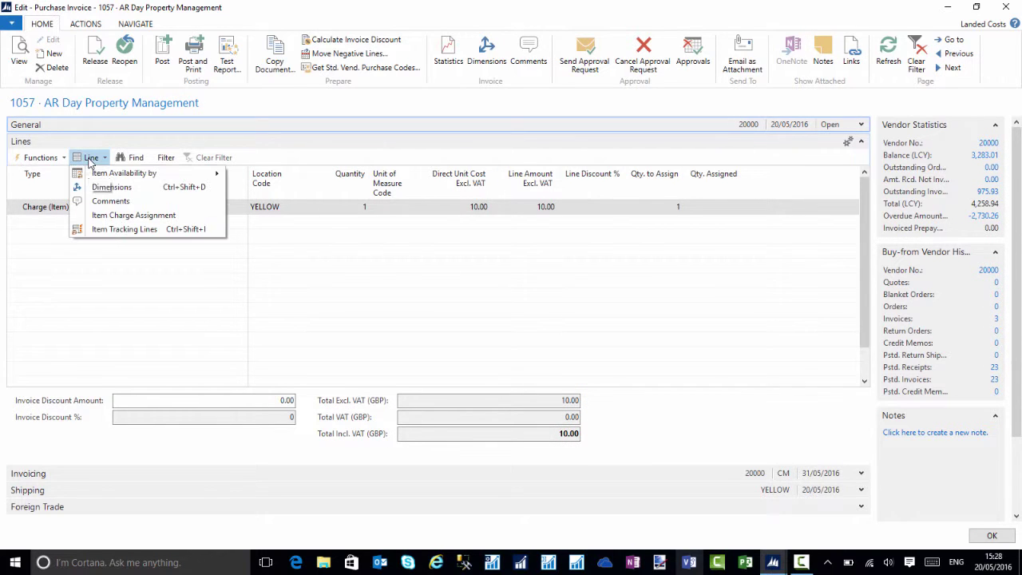
left_click(114, 215)
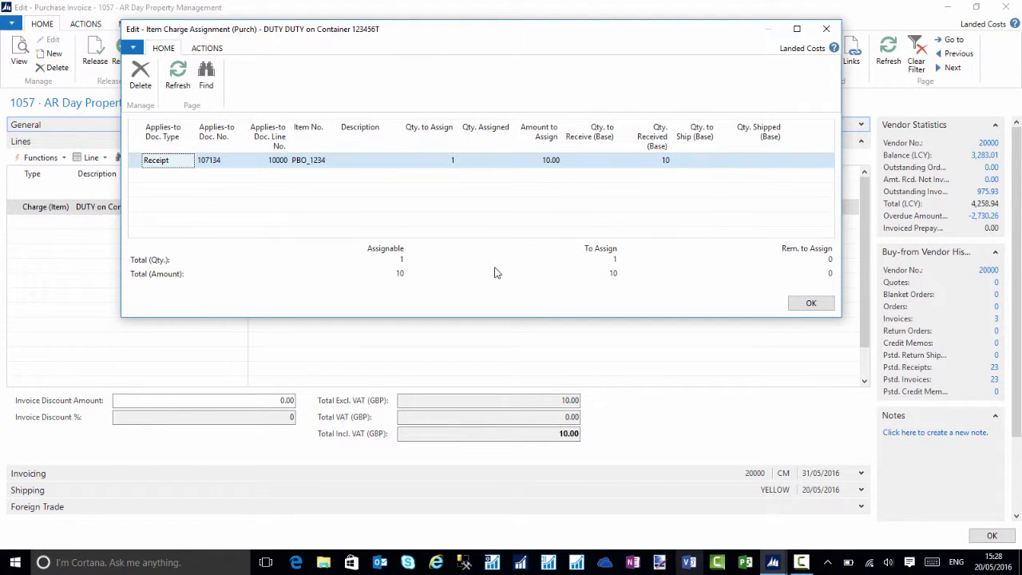
left_click(810, 304)
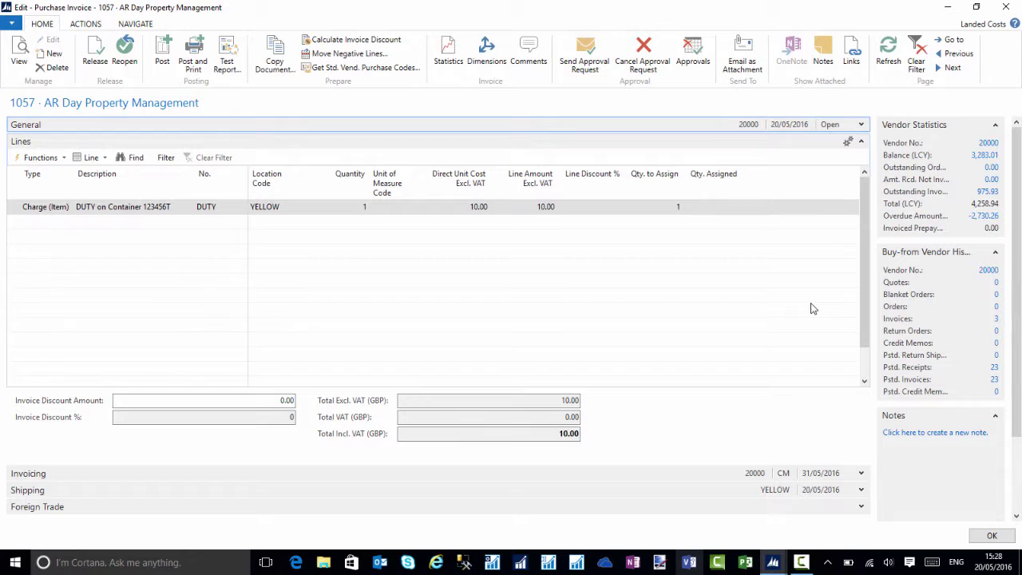
Step: Verify the vendor invoice number, post the duty invoice, and close the Expected Cost Worksheet
left_click(860, 125)
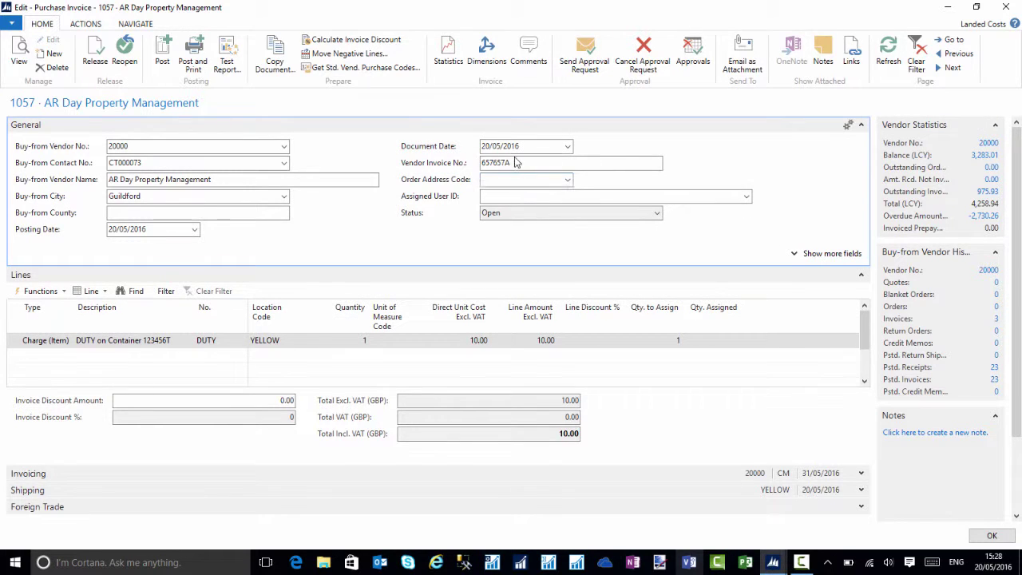
left_click(515, 162)
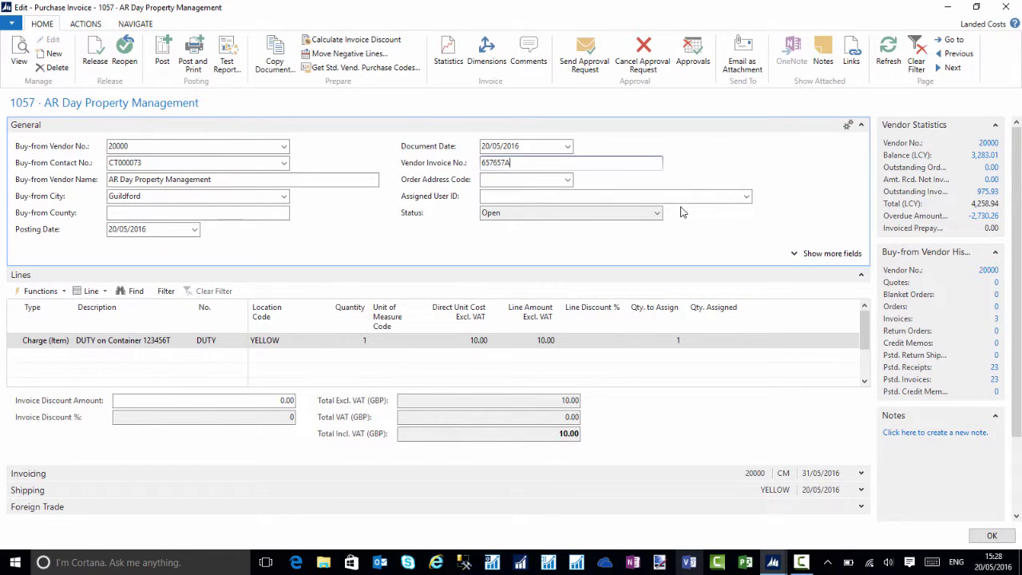
left_click(161, 51)
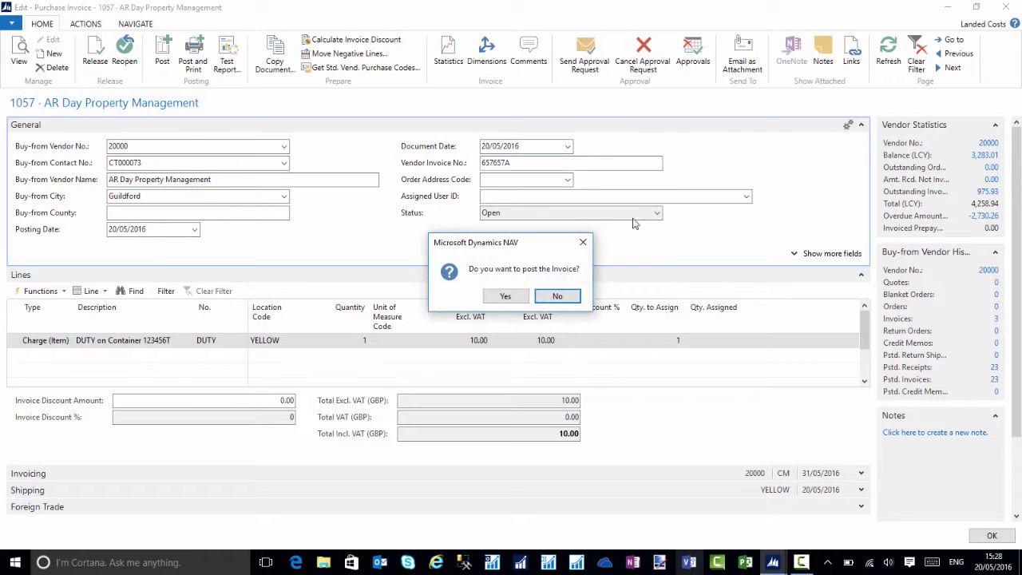
left_click(516, 297)
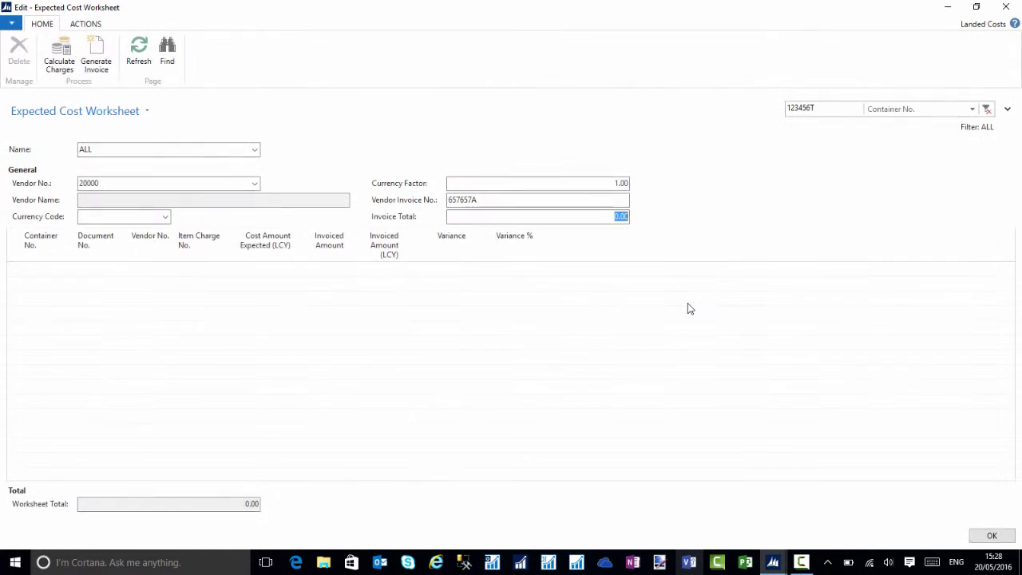
left_click(991, 535)
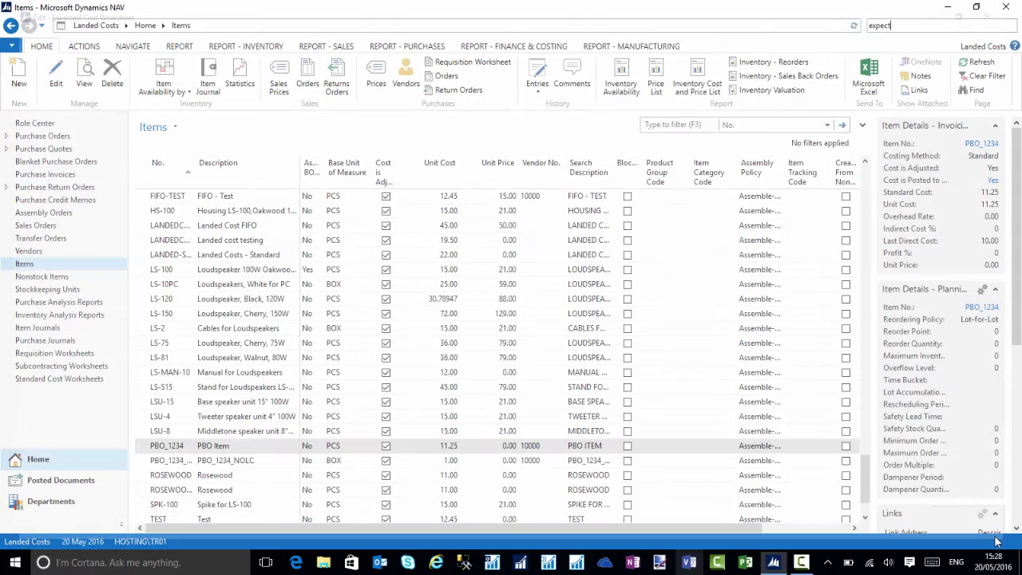
Step: Open PBO_1234's ledger entry 403 value entries and select the FREIGHT 2.50 and DUTY 10.00 invoice rows
double_click(180, 453)
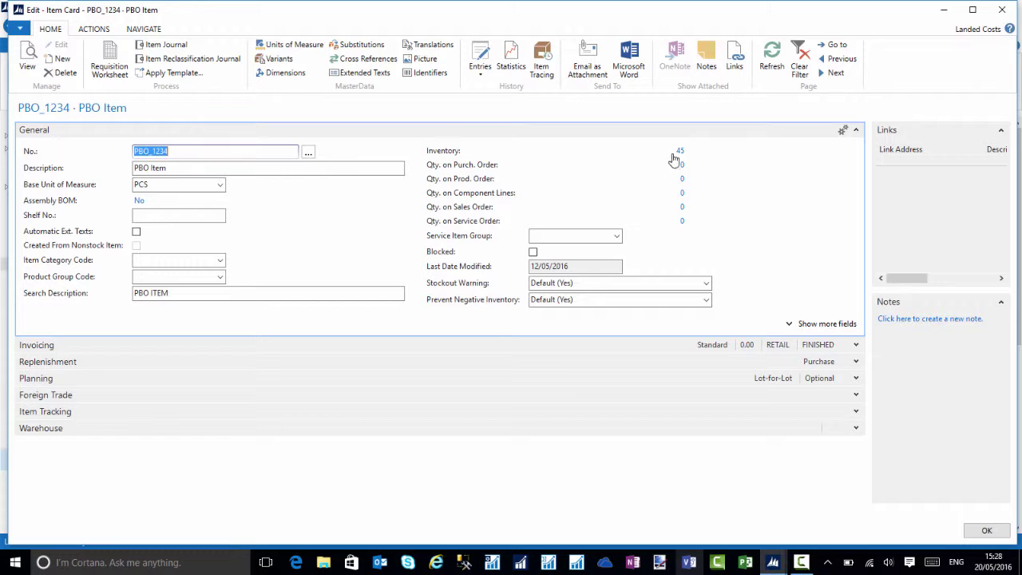
left_click(681, 151)
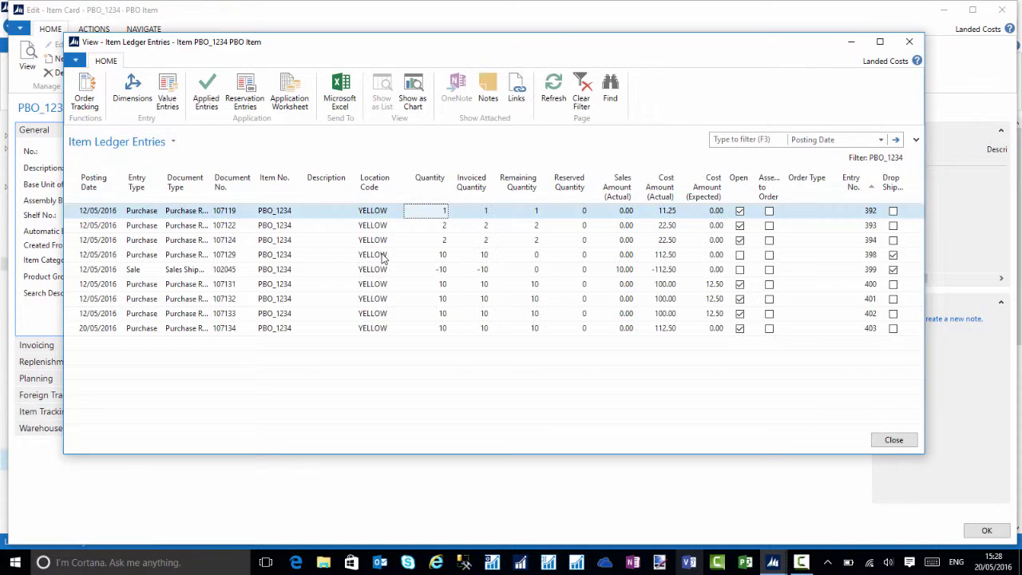
left_click(99, 331)
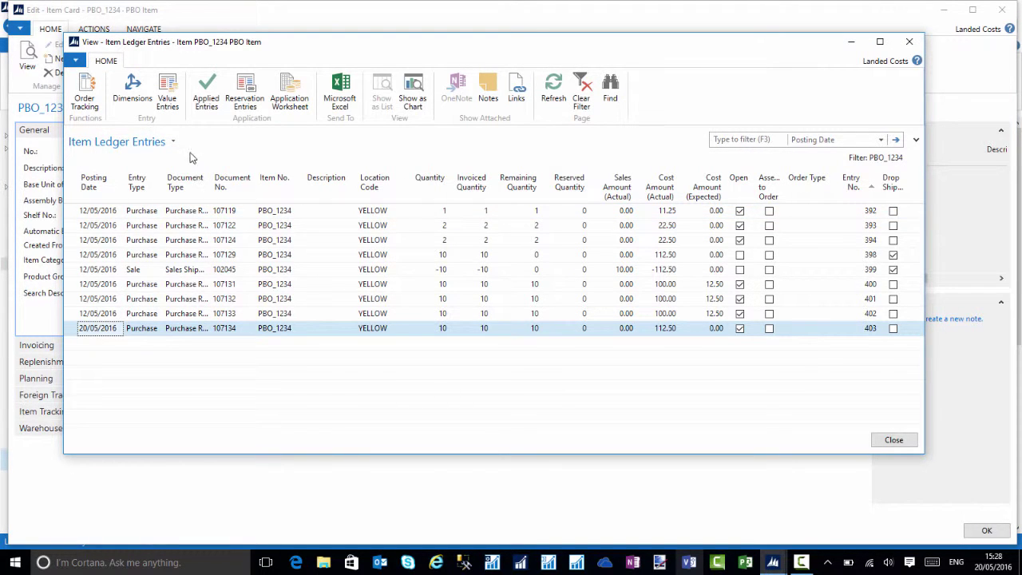
left_click(169, 97)
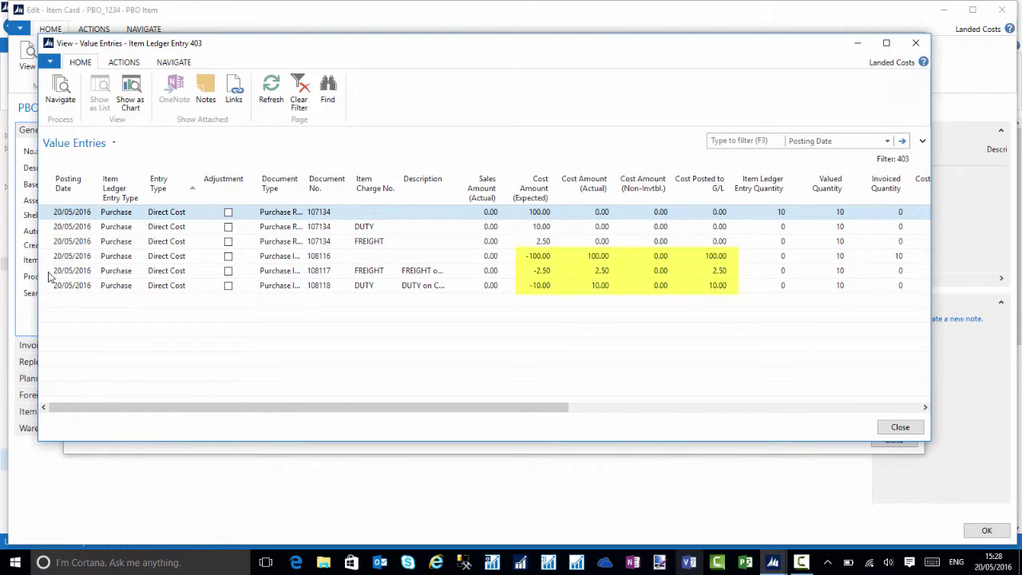
left_click_drag(48, 273, 46, 288)
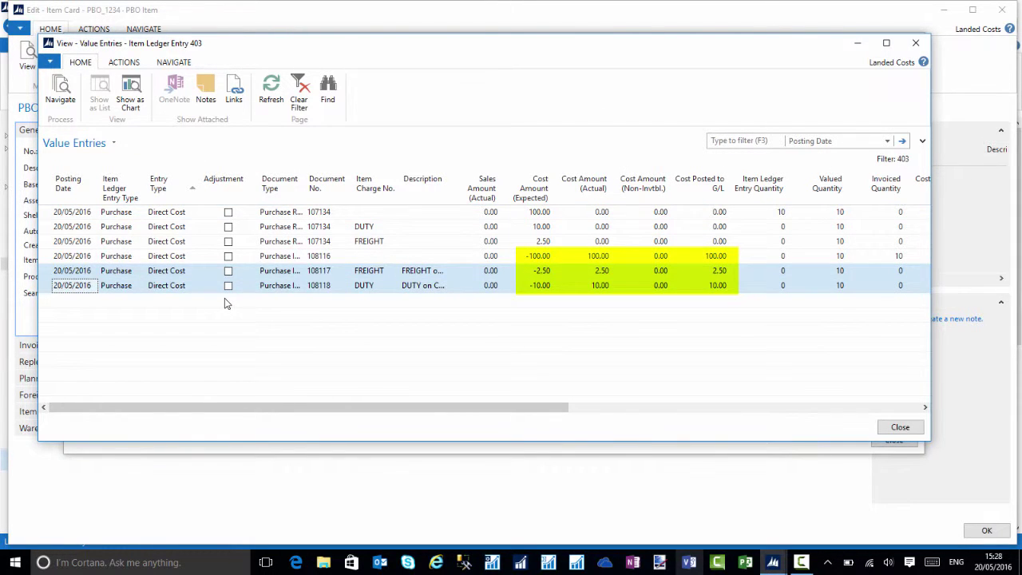